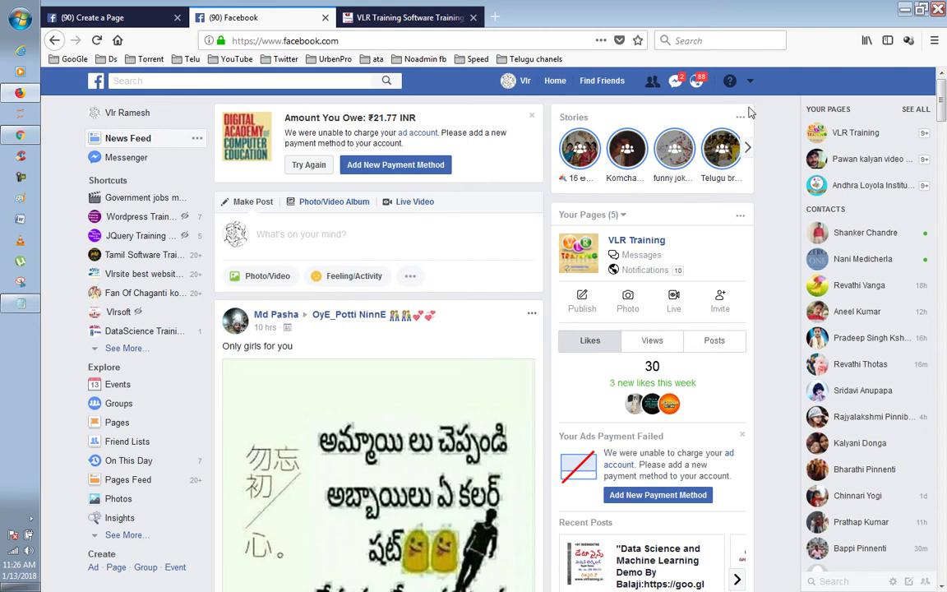
- Reload the Facebook home page and open the VLR Training page in a separate browser tab
key("F5")
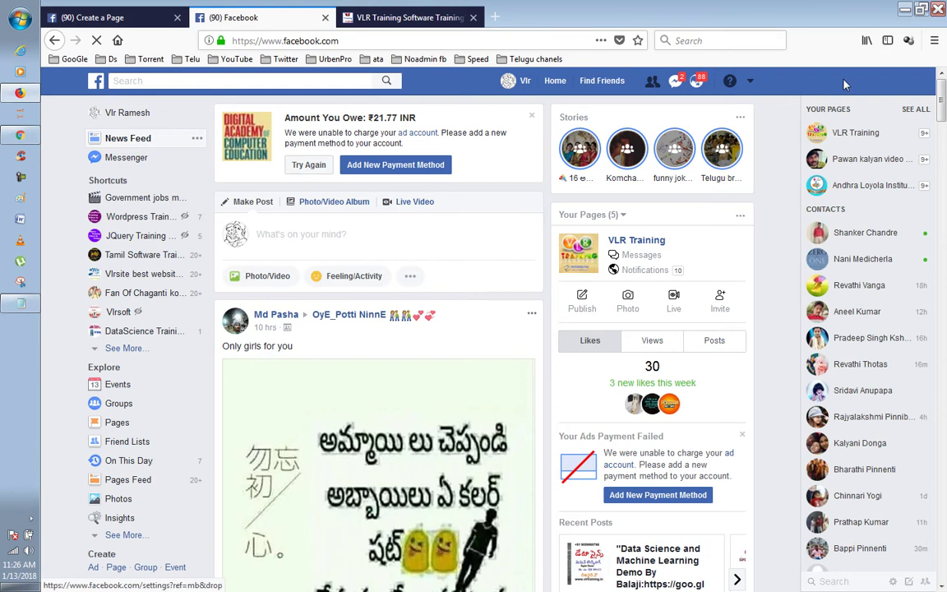
left_click(750, 82)
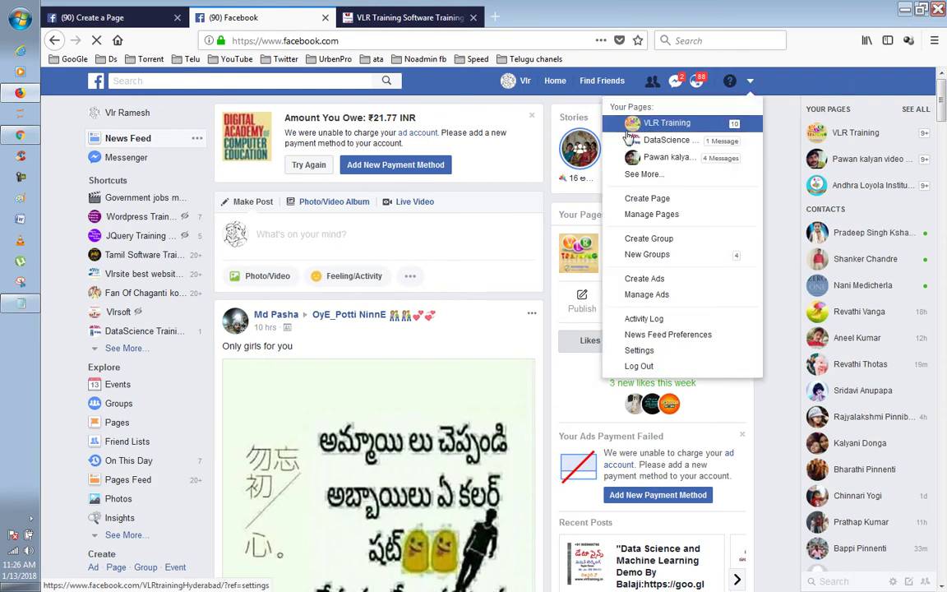
right_click(670, 132)
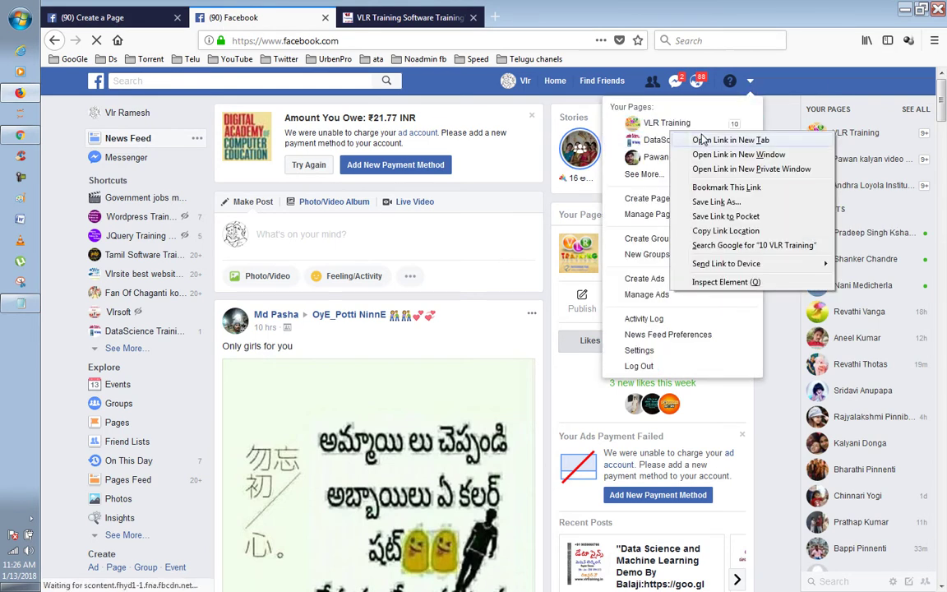
left_click(699, 81)
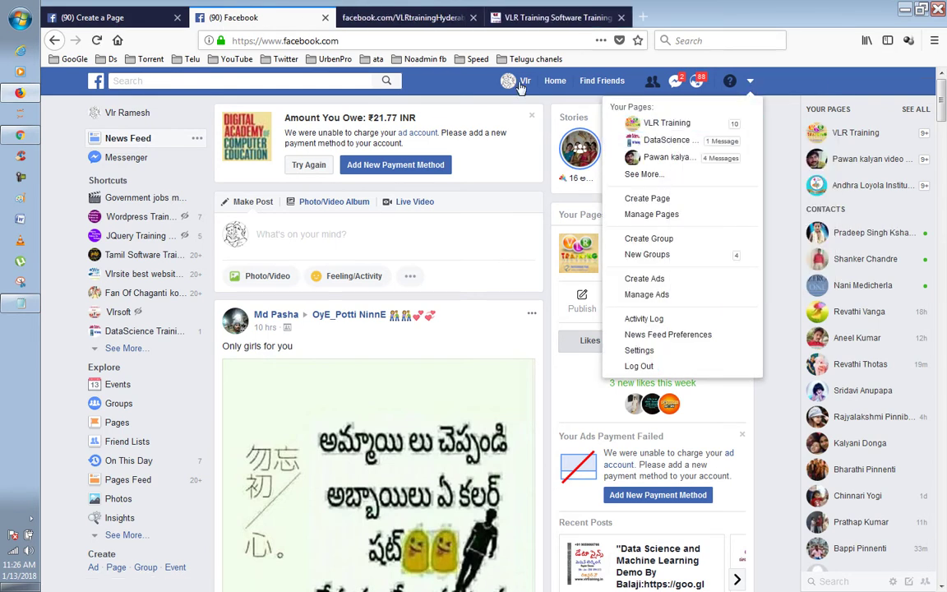
left_click(393, 17)
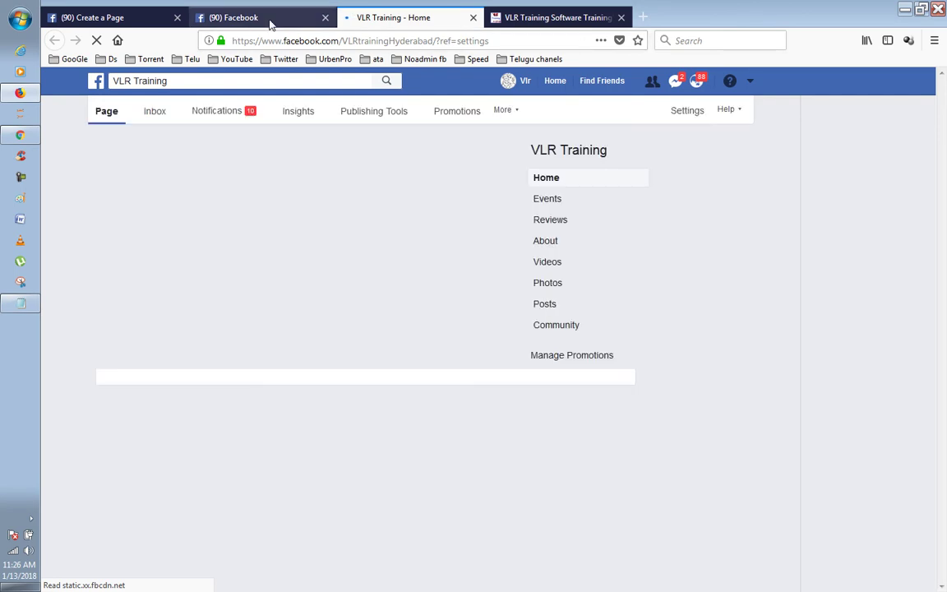
- Return to the Facebook home tab, open the Create a Page form and review the Brand or Product categories
left_click(270, 22)
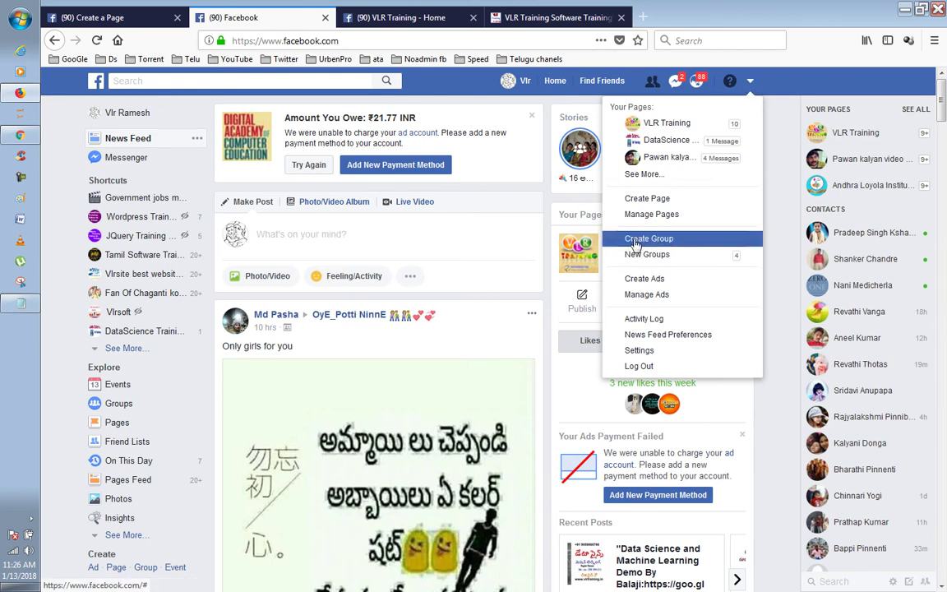
left_click(633, 198)
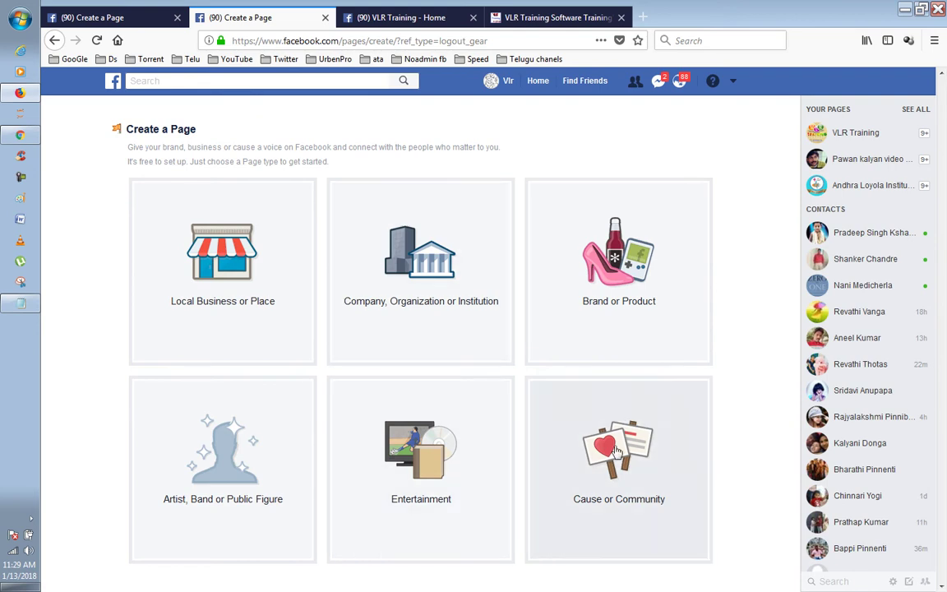
left_click(615, 294)
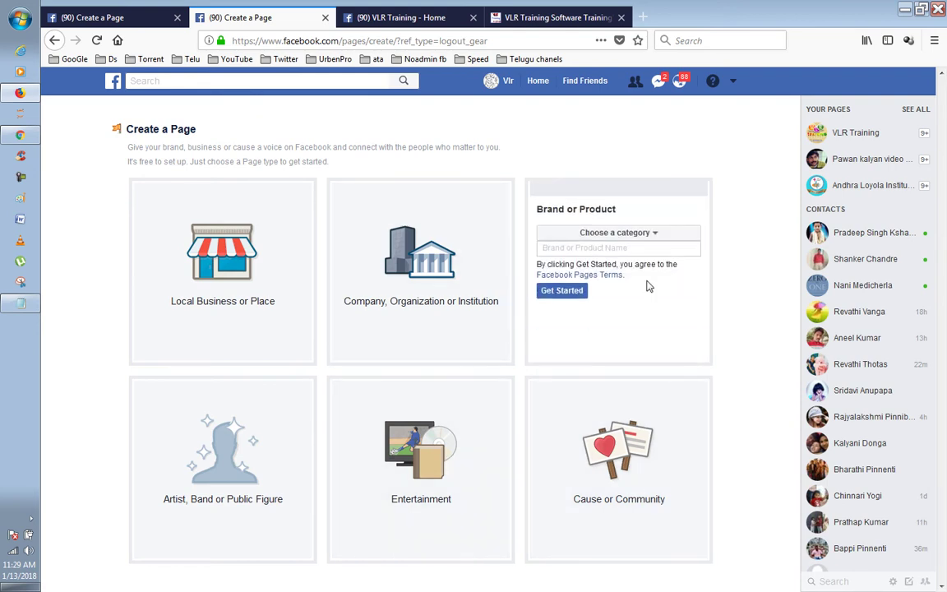
left_click(650, 222)
scroll(625, 293, "down", 3)
scroll(623, 294, "up", 3)
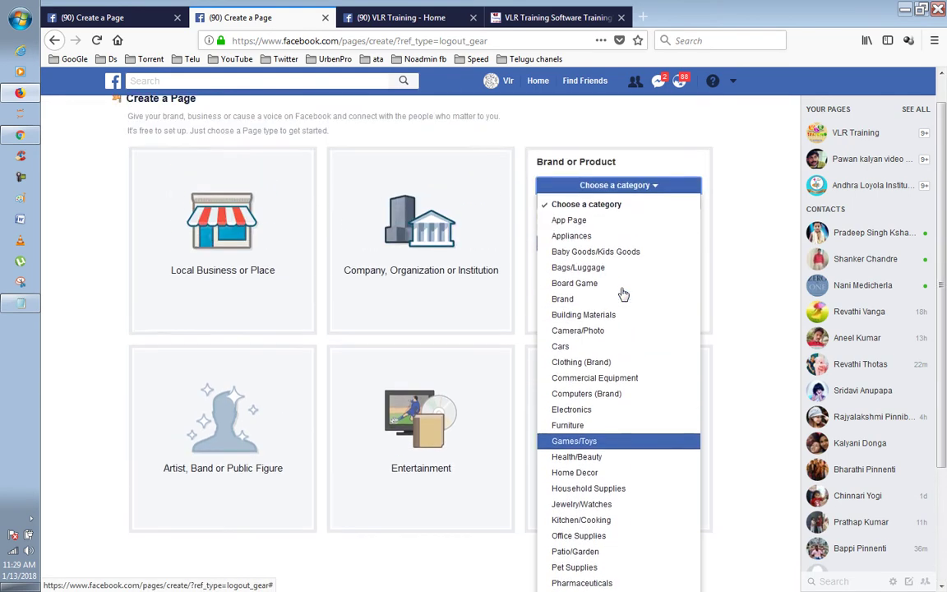
scroll(82, 261, "up", 1)
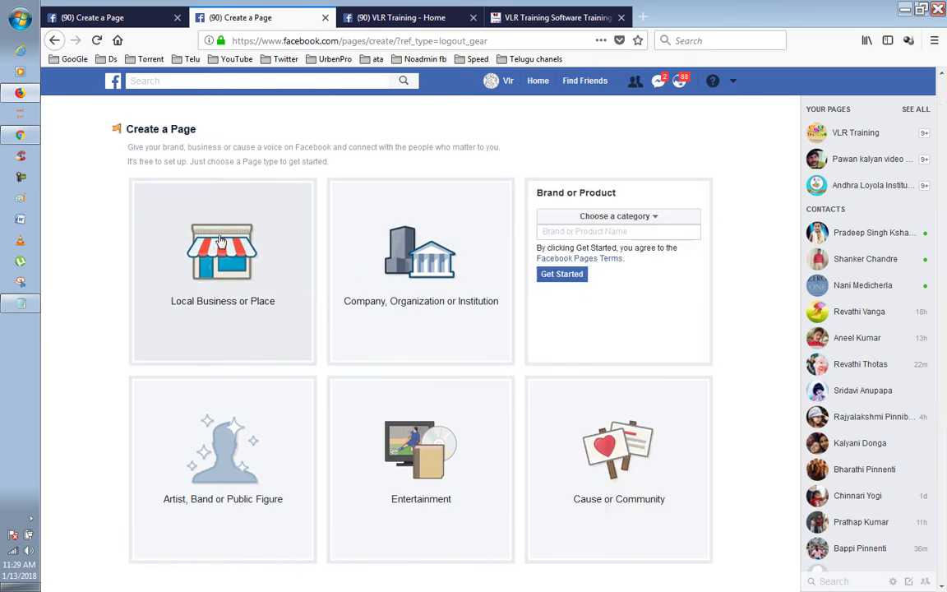
- Review the Local Business or Place fields and the categories offered for Company, Organization or Institution
left_click(243, 241)
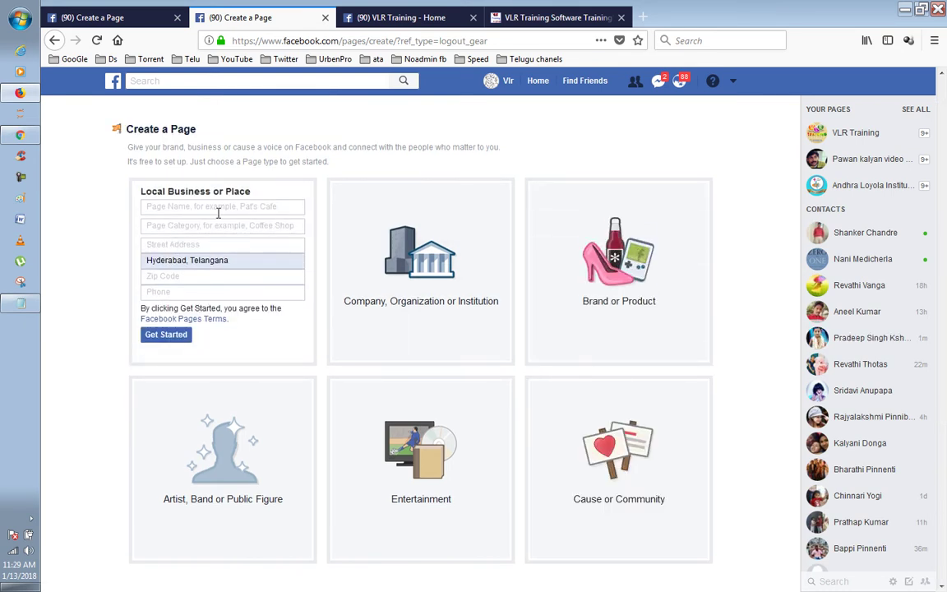
left_click(415, 237)
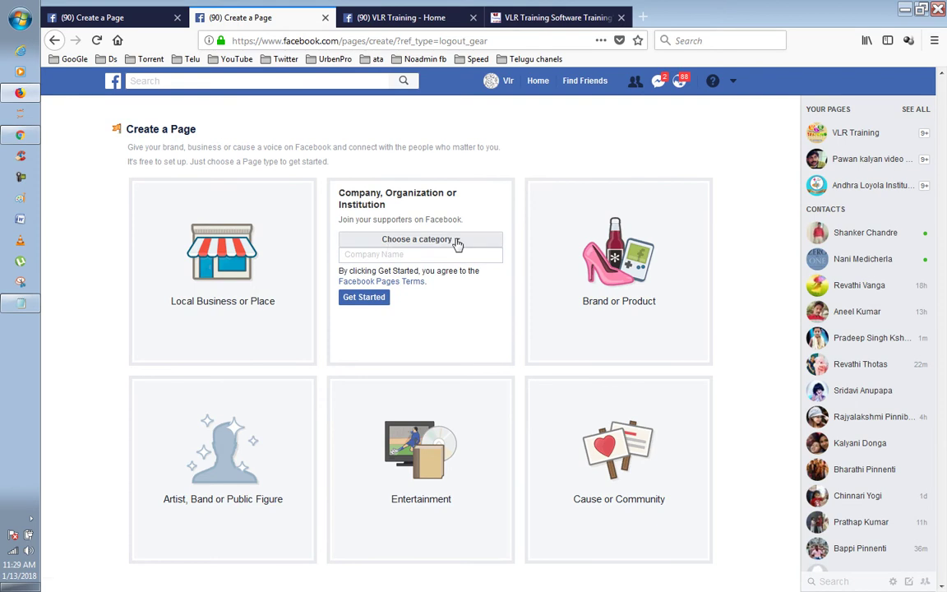
left_click(454, 240)
scroll(404, 350, "down", 2)
scroll(405, 349, "down", 4)
scroll(403, 349, "up", 6)
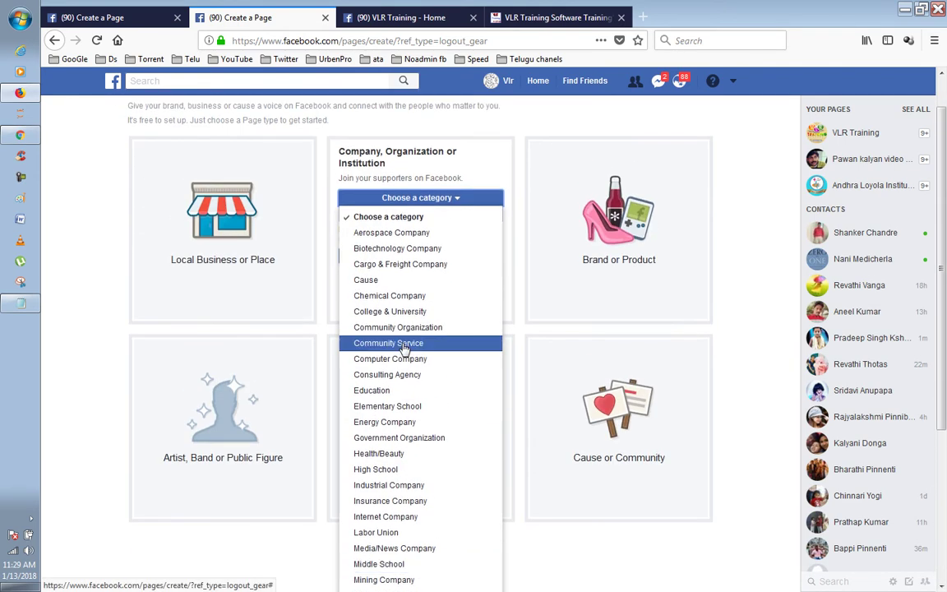
left_click(753, 325)
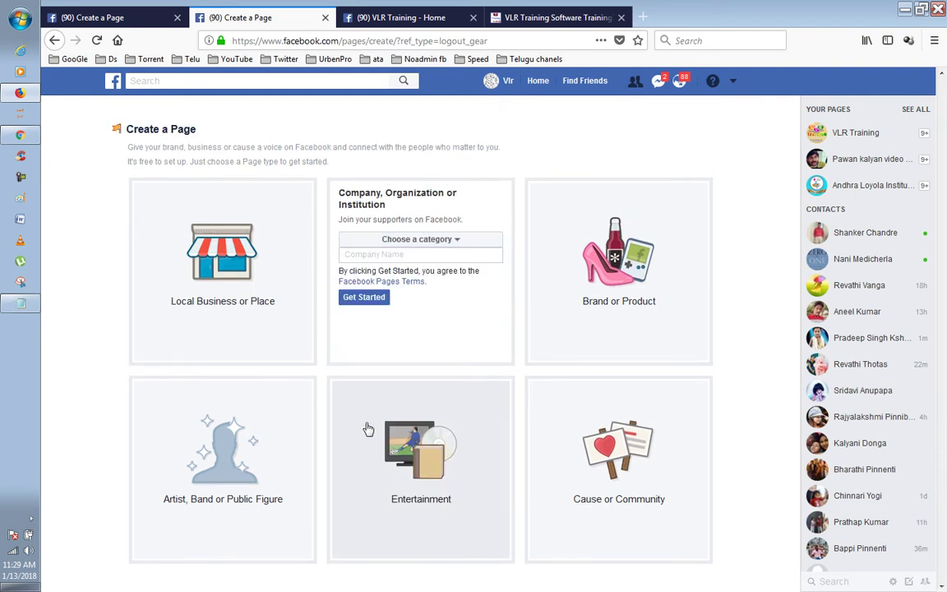
- Review the categories offered for an Entertainment page
left_click(386, 431)
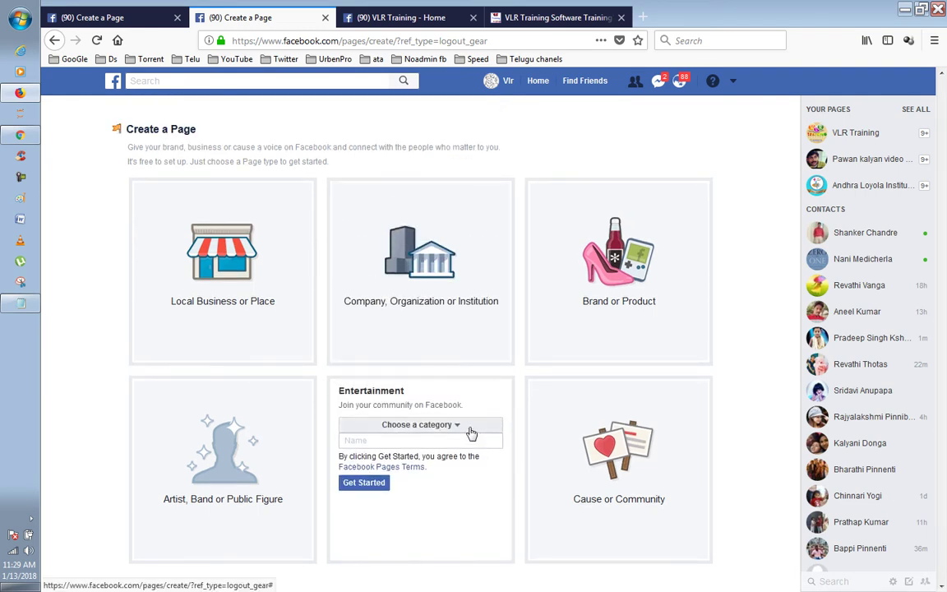
left_click(470, 425)
scroll(471, 433, "down", 1)
scroll(471, 433, "down", 3)
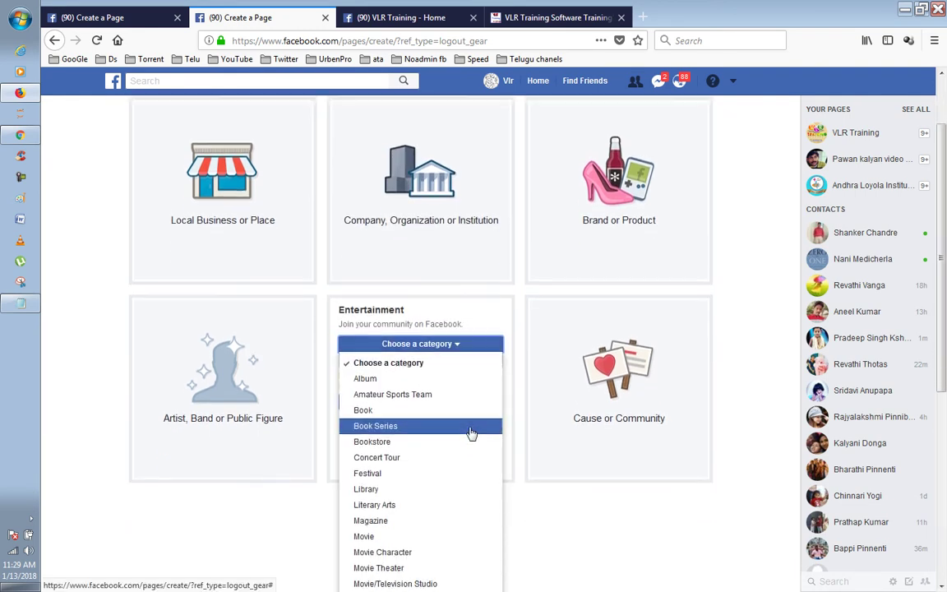
- Review the Artist, Band or Public Figure categories and the Cause or Community form
left_click(235, 312)
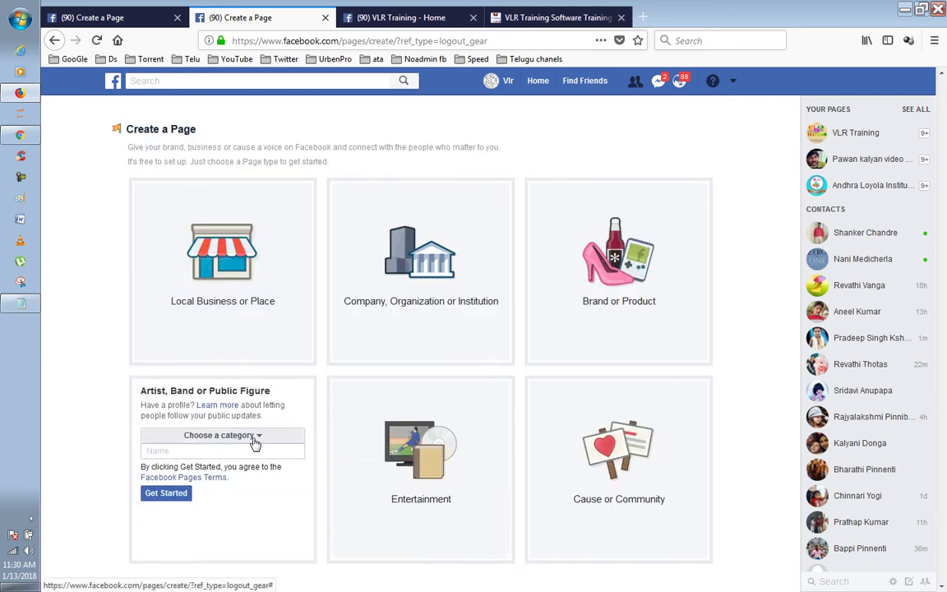
left_click(251, 436)
scroll(299, 426, "down", 2)
scroll(298, 426, "down", 2)
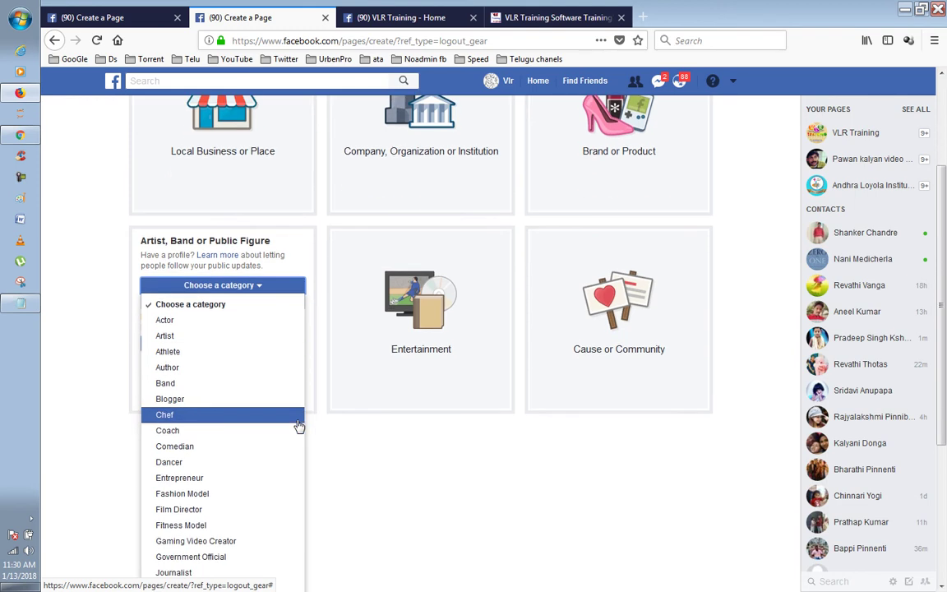
scroll(299, 426, "down", 4)
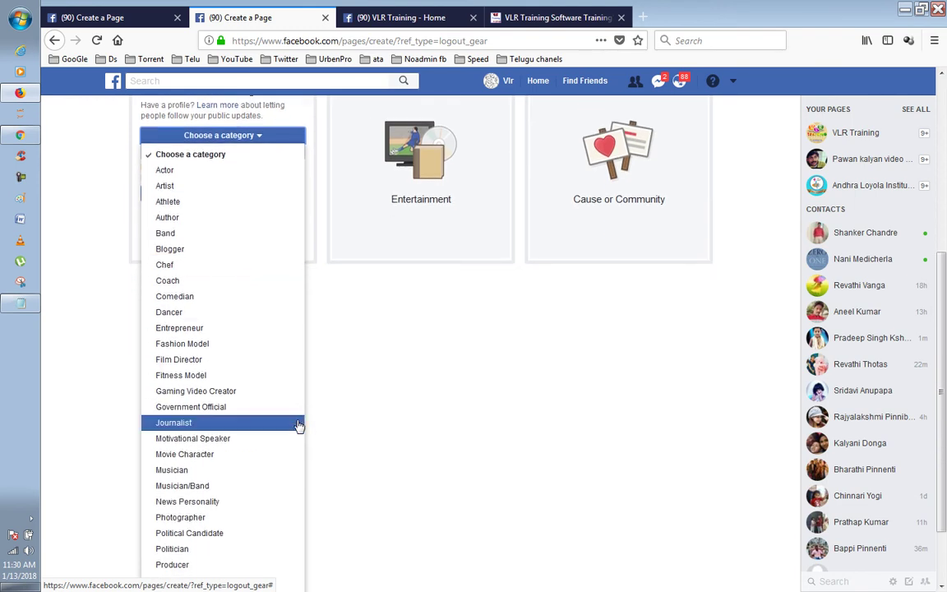
scroll(299, 425, "down", 4)
scroll(497, 407, "up", 7)
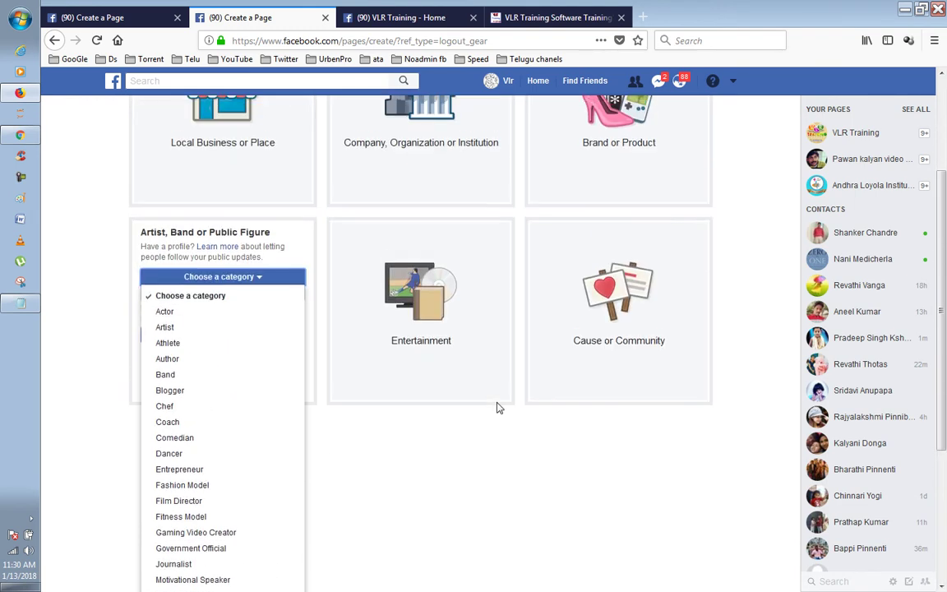
left_click(613, 328)
scroll(612, 328, "up", 4)
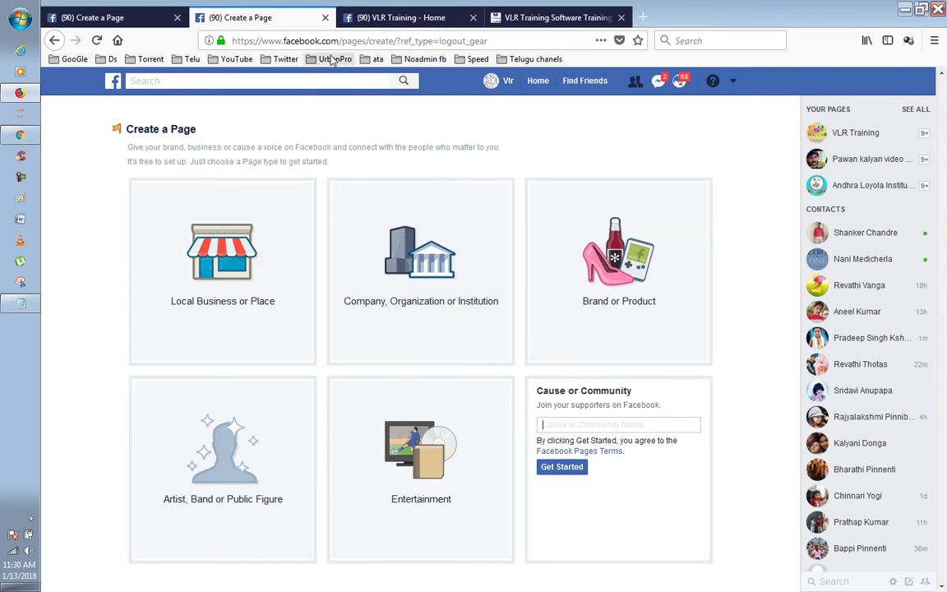
- Go to the VLR Training page and view its profile picture and the picture's description field, leaving the description empty
left_click(733, 83)
left_click(642, 123)
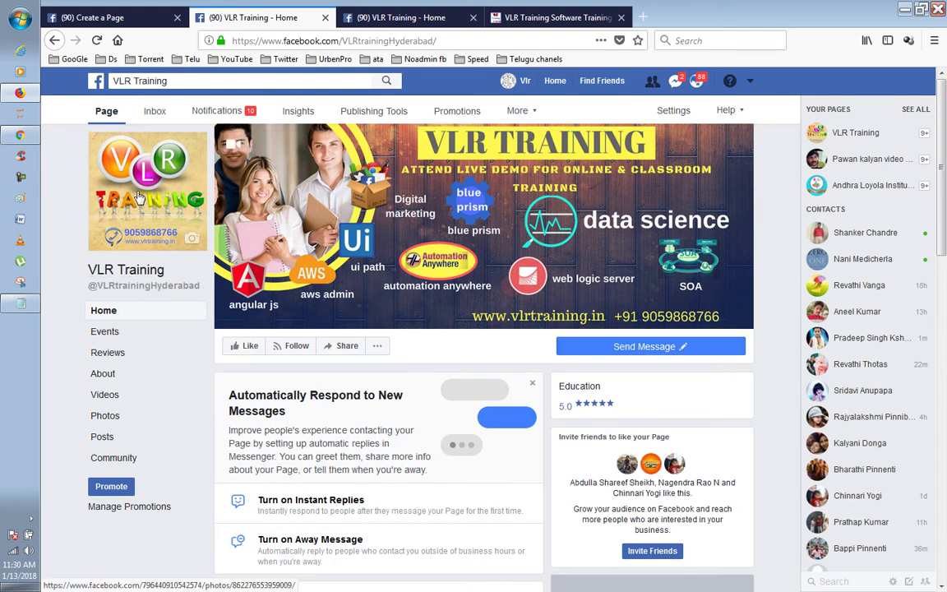
left_click(161, 198)
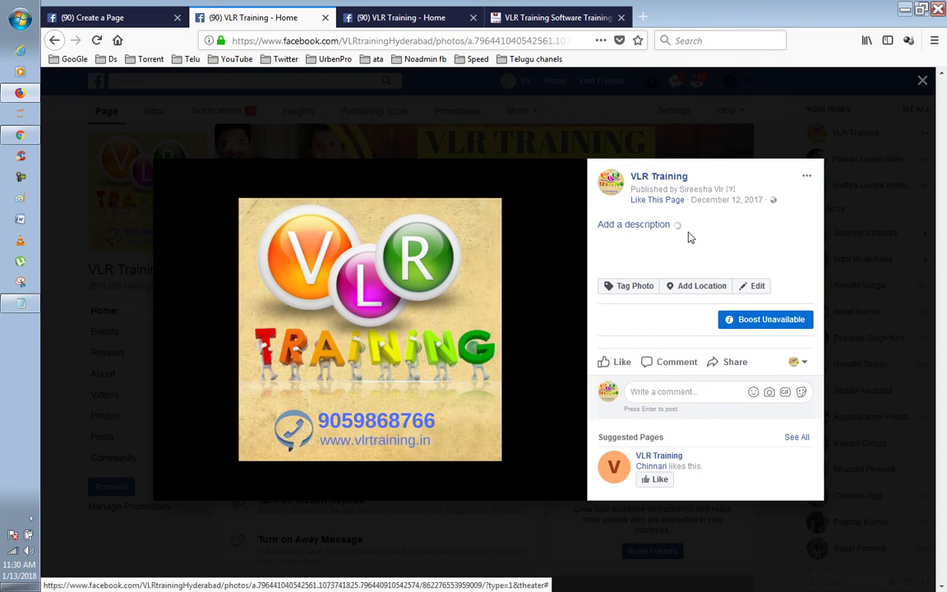
left_click(626, 225)
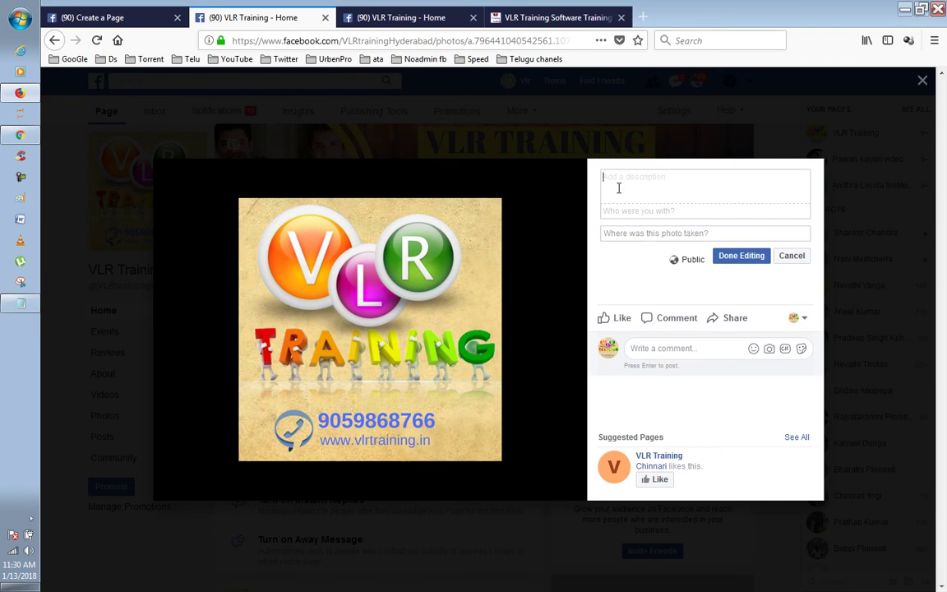
left_click(862, 212)
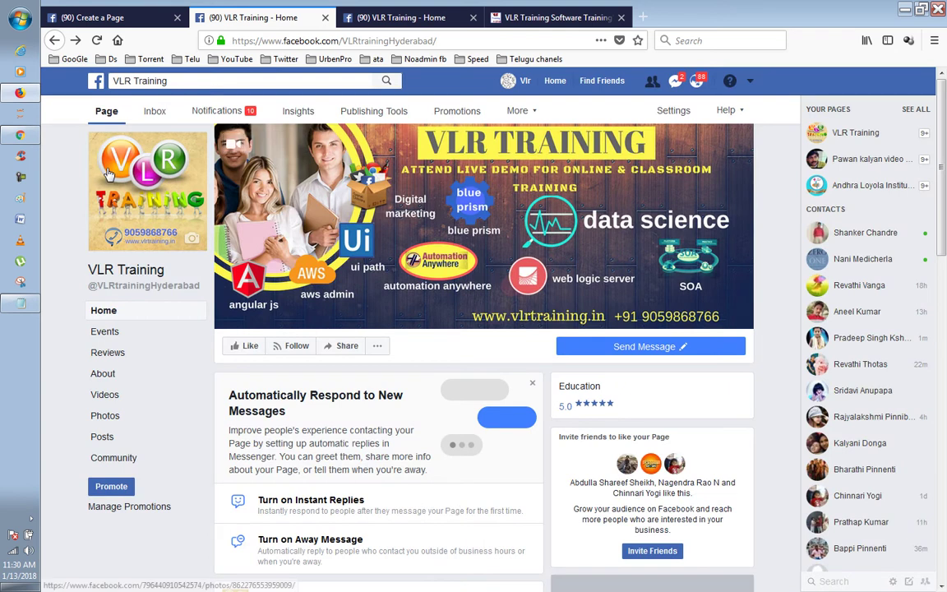
left_click(150, 173)
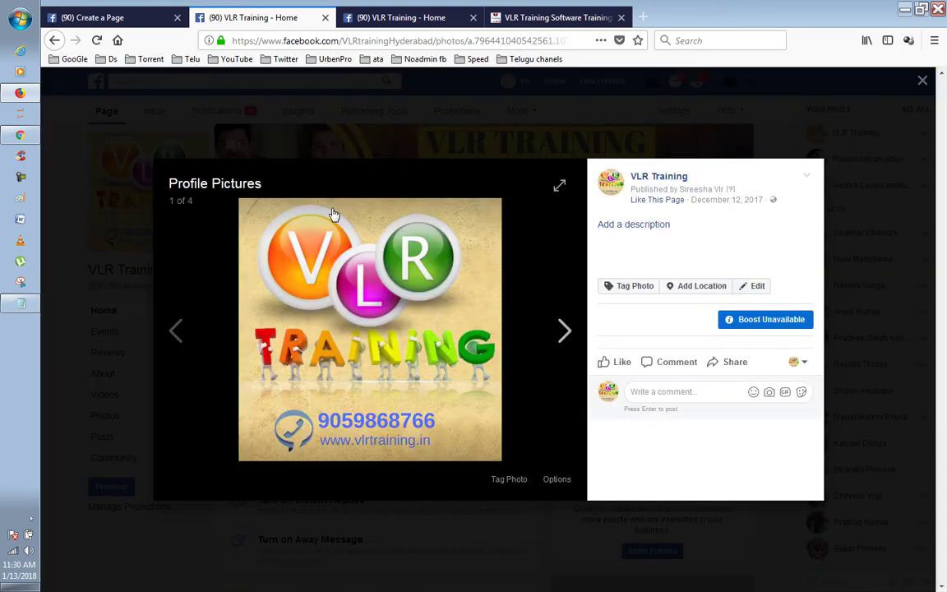
left_click(60, 194)
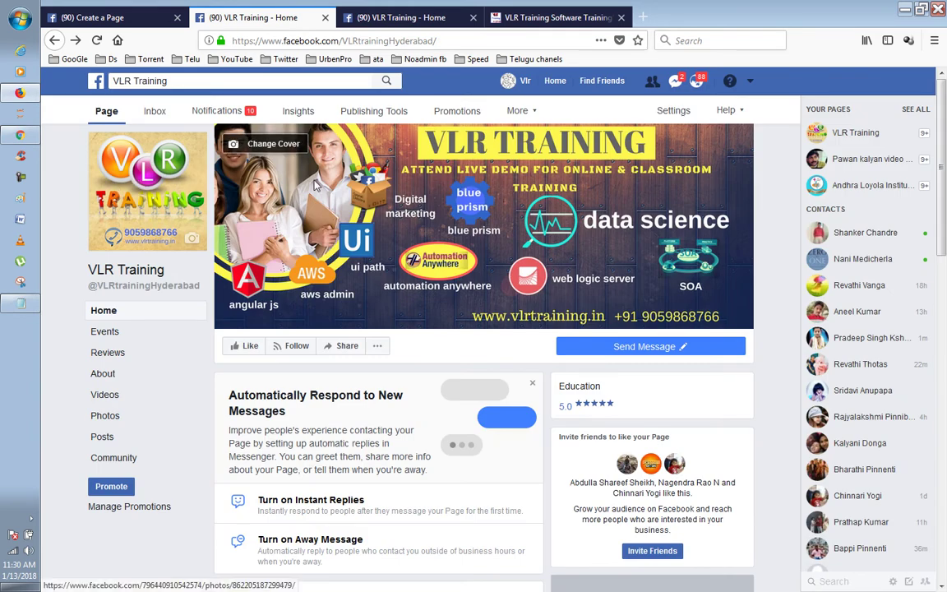
- Show the options for changing the page's cover and consult the cover dimensions noted in Notepad
left_click(278, 146)
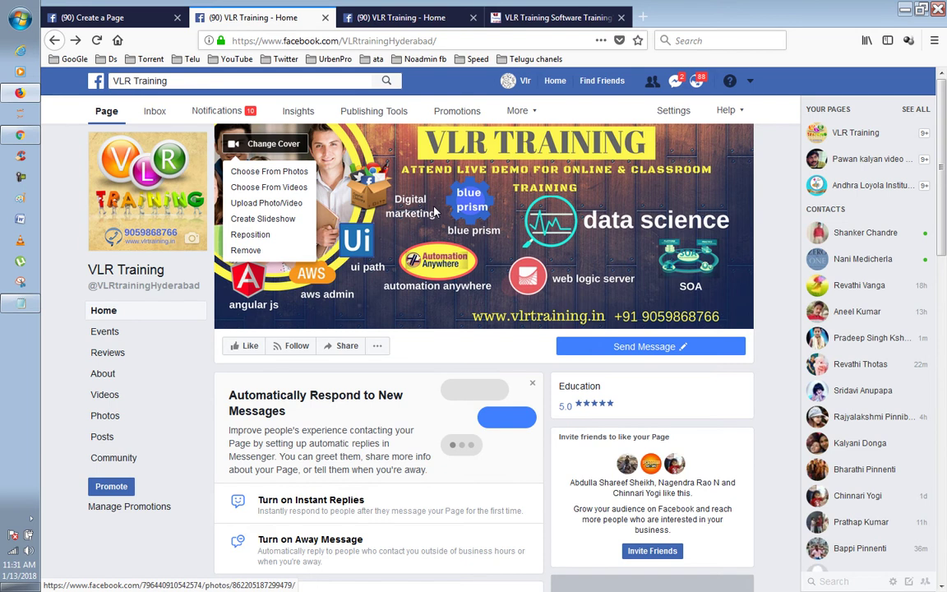
left_click(22, 304)
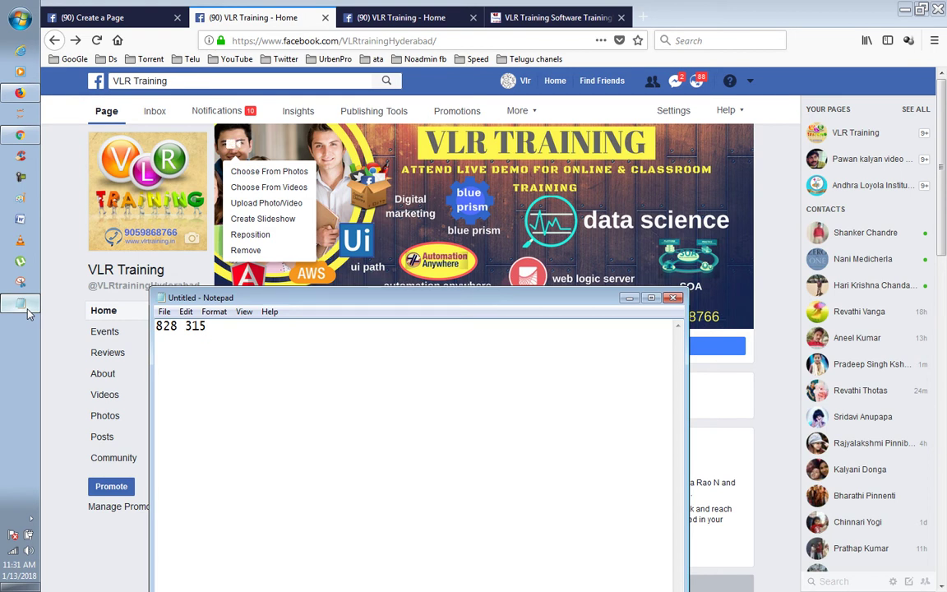
left_click(22, 304)
- Examine the VLR Training page's name and its username with the accompanying explanation
scroll(385, 267, "down", 1)
scroll(384, 267, "down", 1)
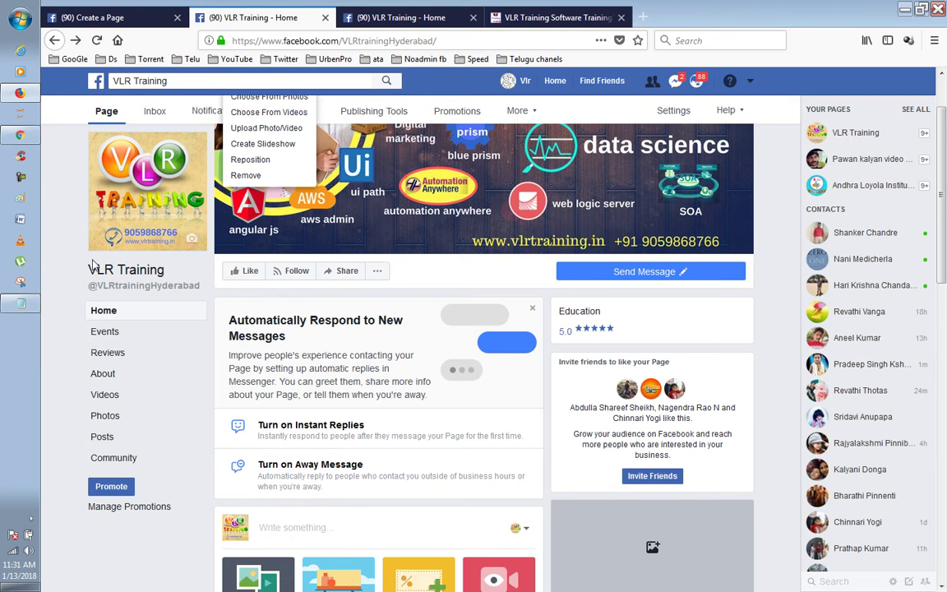
mouse_move(120, 290)
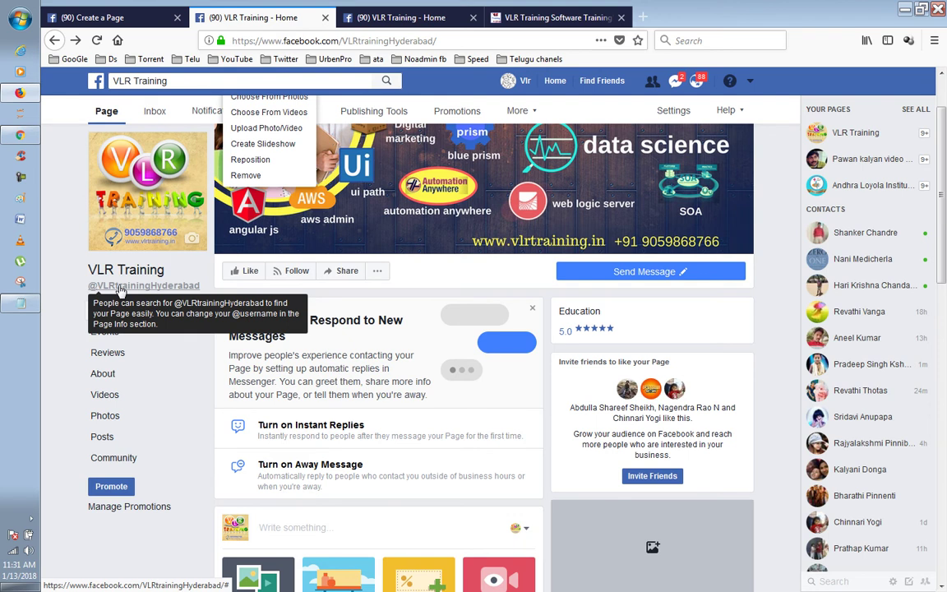
left_click(197, 290)
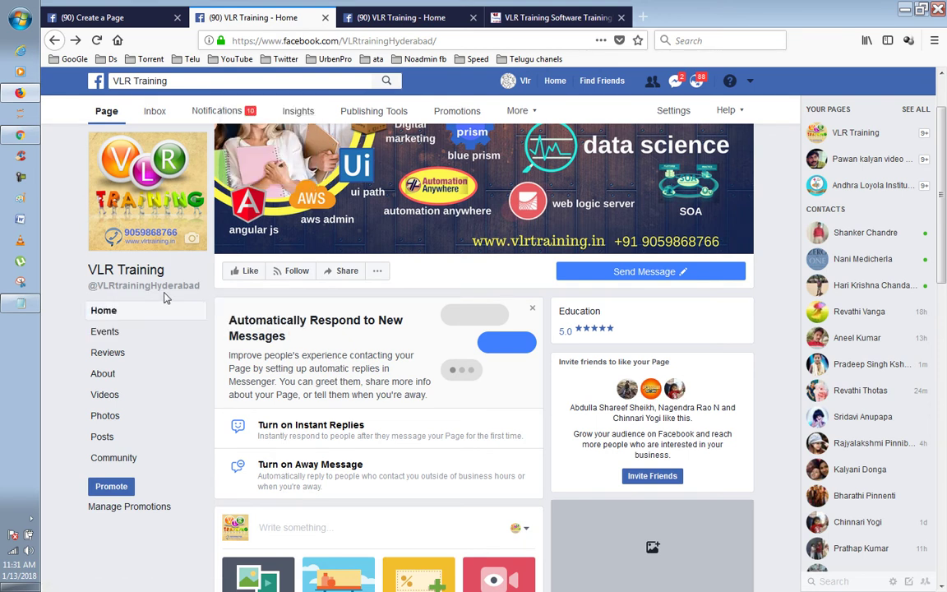
mouse_move(150, 290)
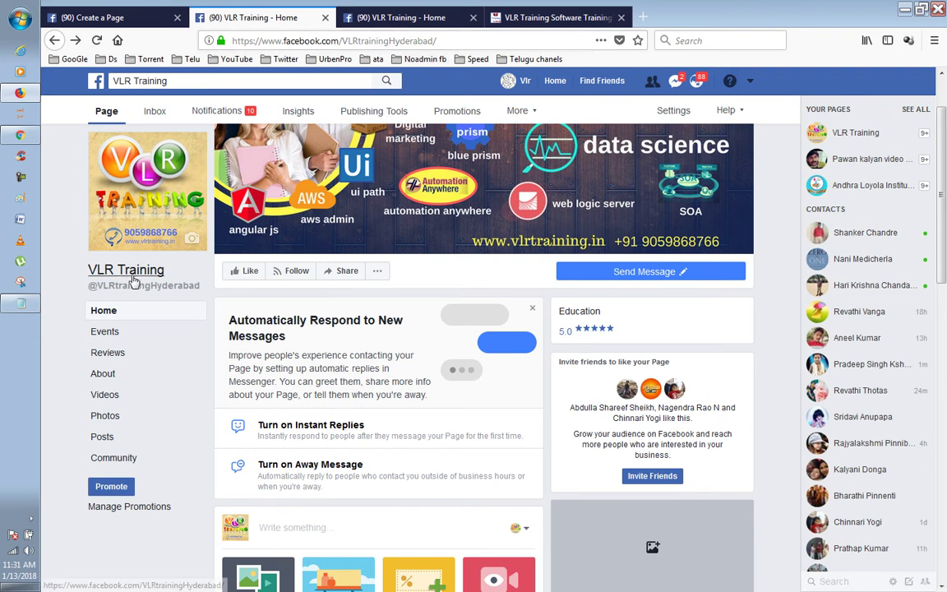
mouse_move(189, 292)
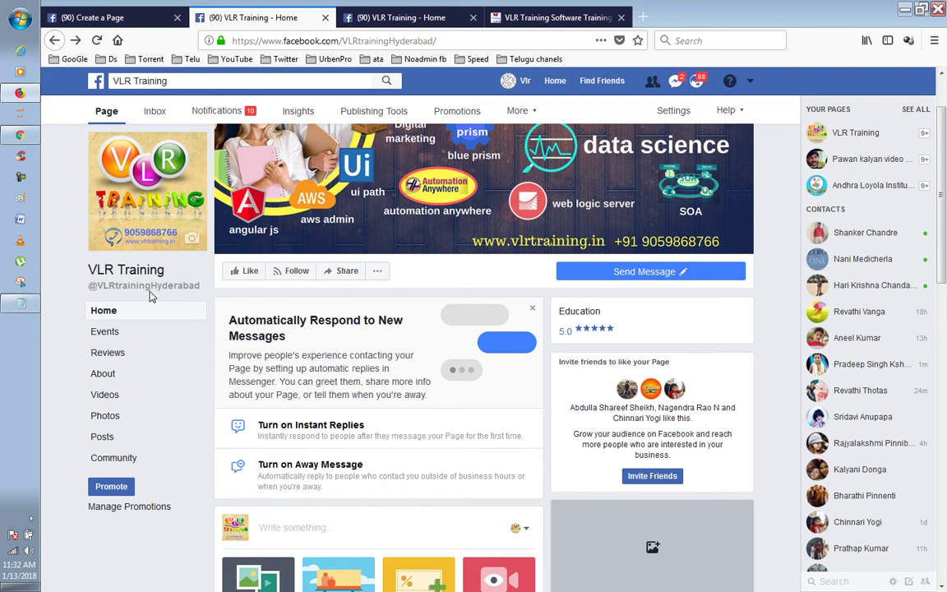
scroll(150, 296, "down", 2)
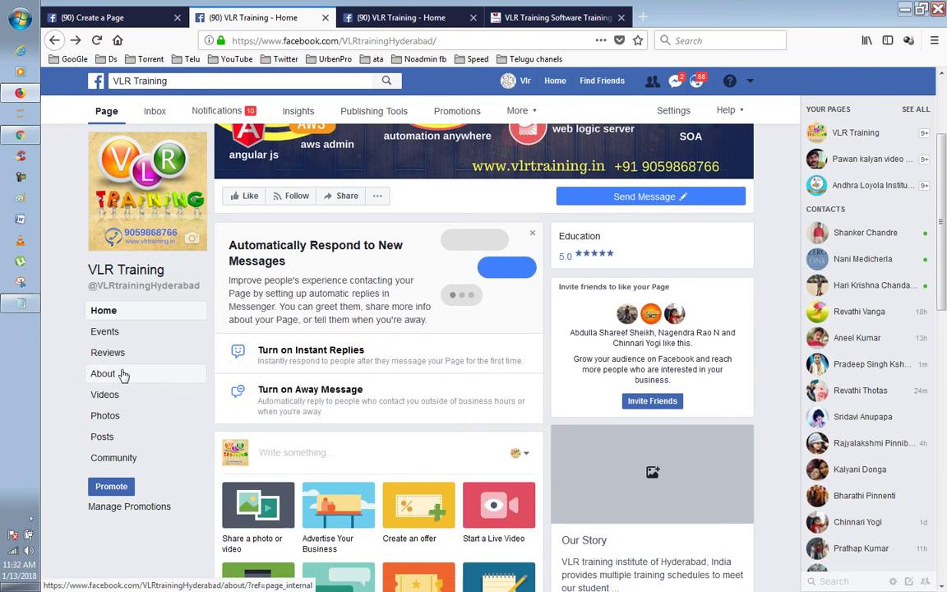
- Go to the VLR Training page's About section and review its general, business, contact, and additional information entries
scroll(123, 375, "down", 3)
left_click(122, 375)
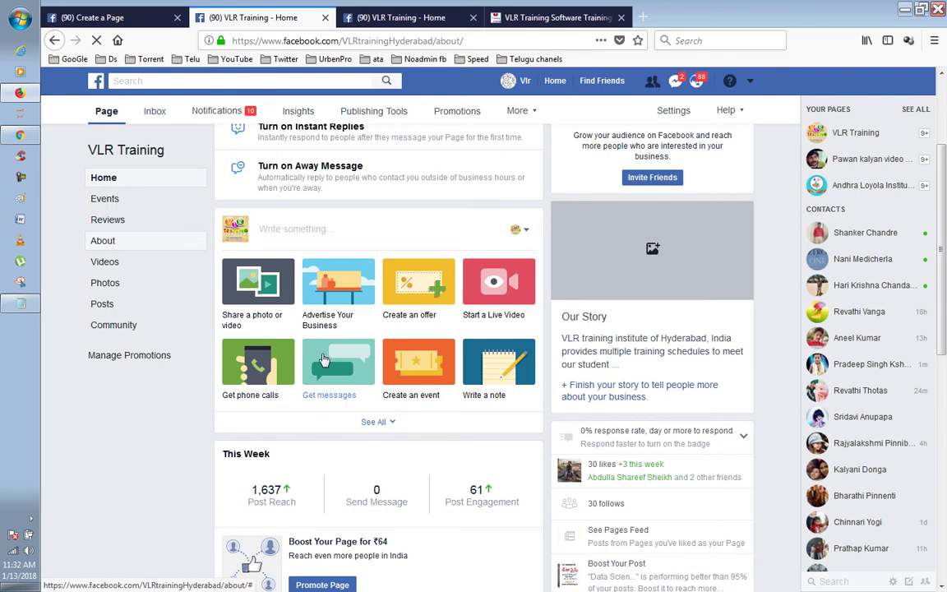
scroll(323, 360, "down", 3)
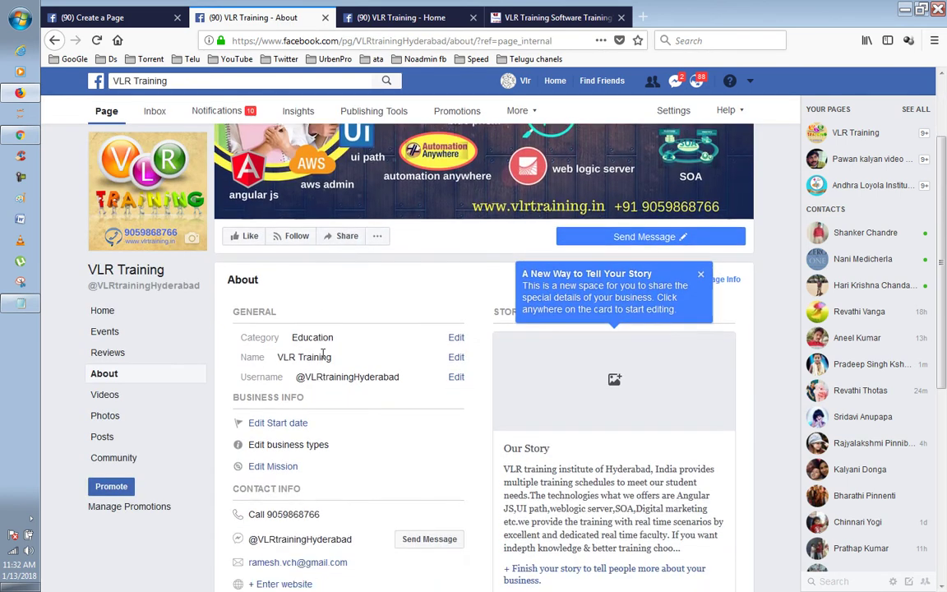
scroll(323, 355, "up", 2)
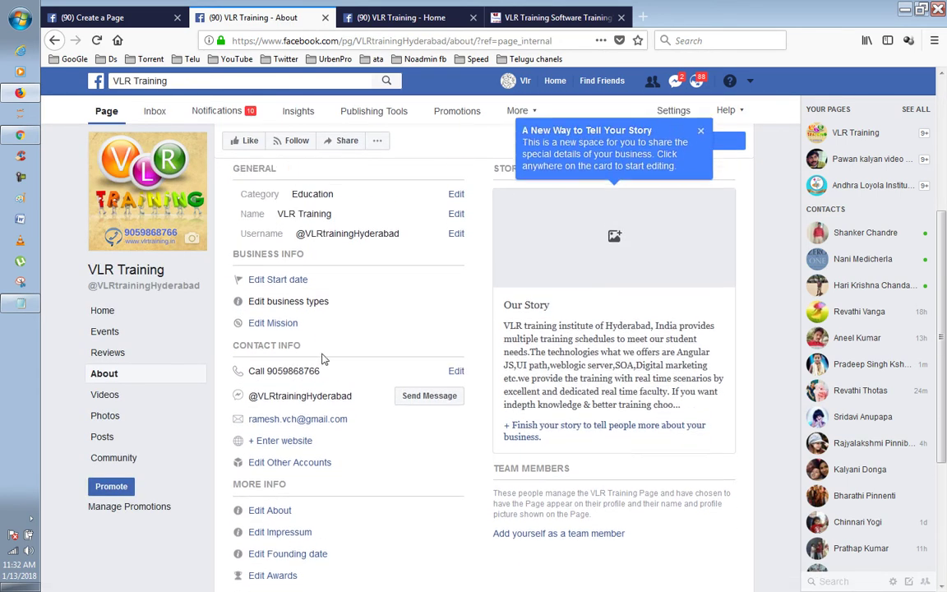
scroll(323, 359, "up", 1)
scroll(324, 359, "down", 2)
scroll(324, 359, "down", 1)
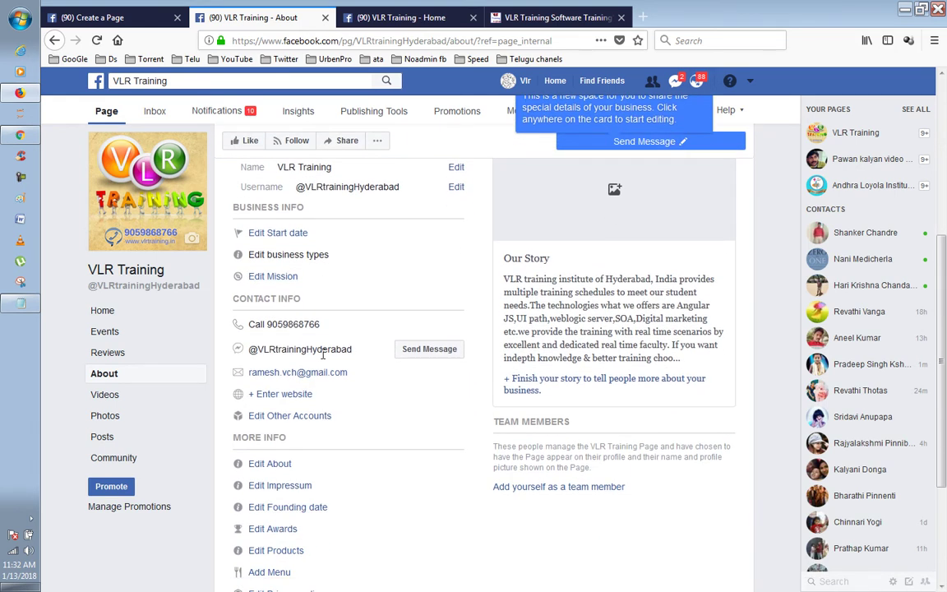
scroll(324, 360, "down", 1)
scroll(323, 359, "down", 1)
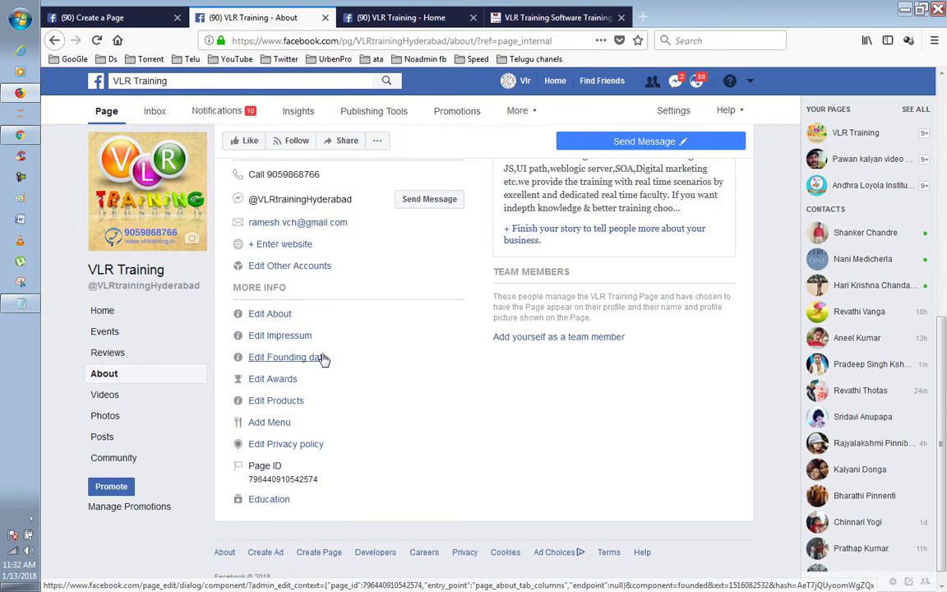
scroll(355, 368, "up", 2)
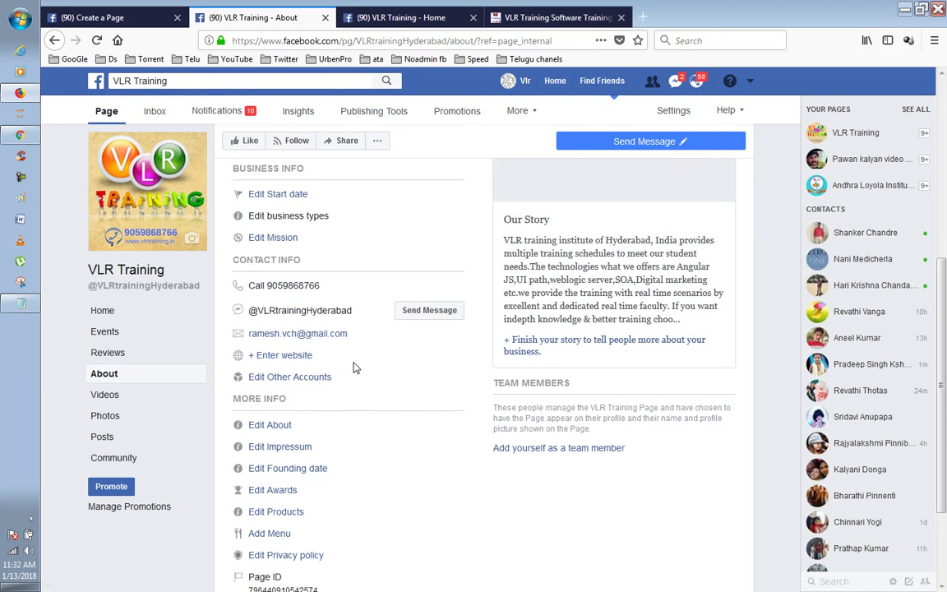
scroll(355, 369, "up", 1)
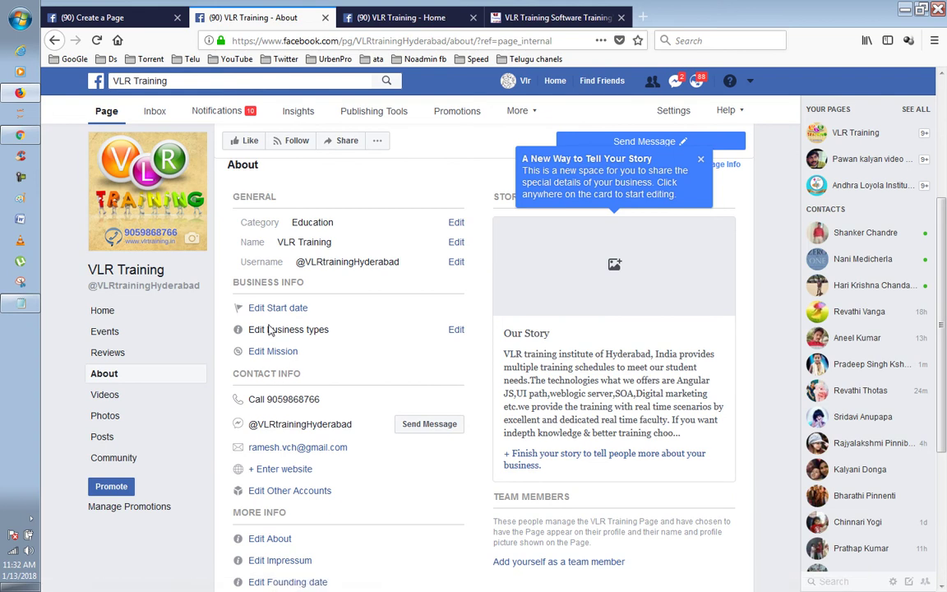
scroll(349, 334, "up", 1)
scroll(348, 334, "down", 1)
scroll(359, 365, "down", 1)
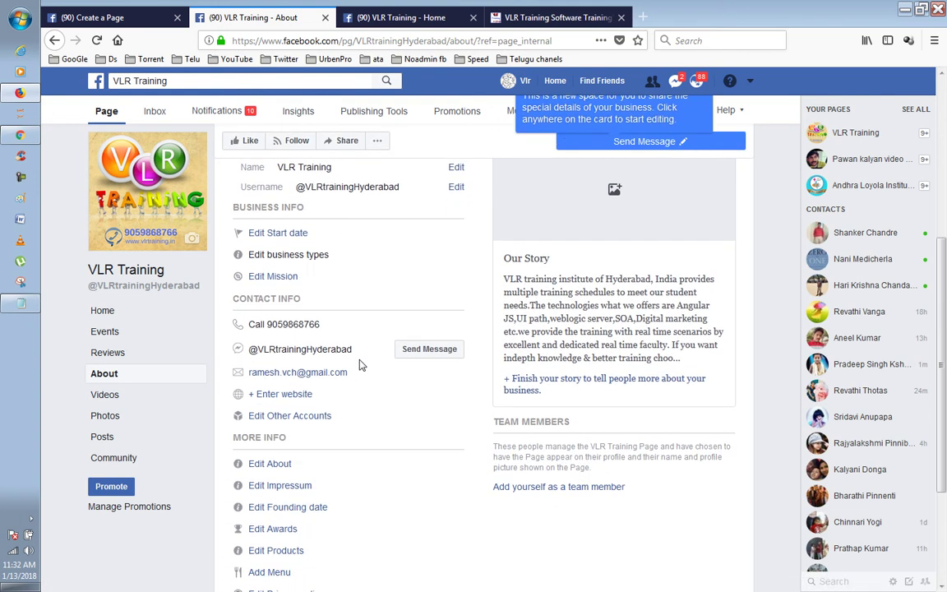
left_click(298, 398)
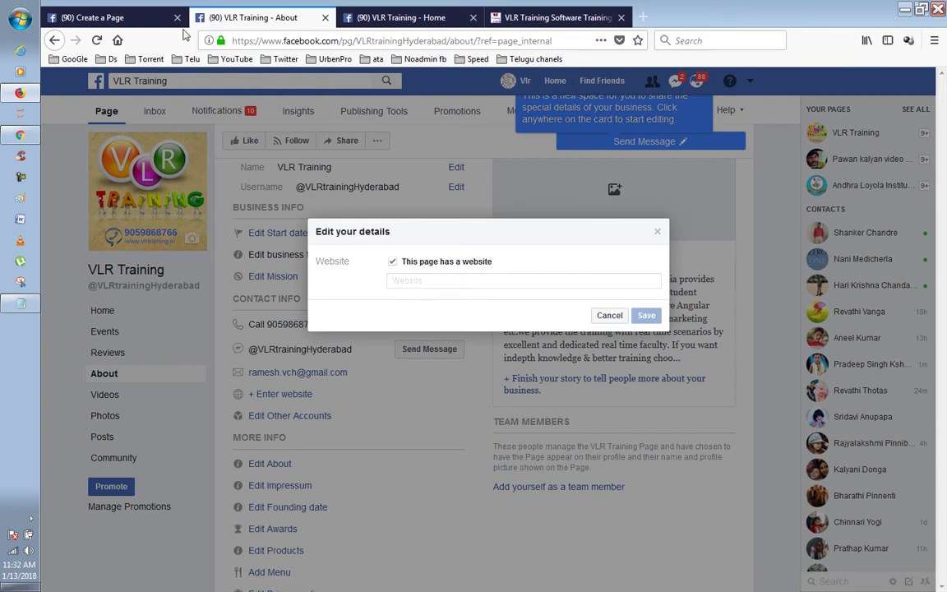
left_click(534, 18)
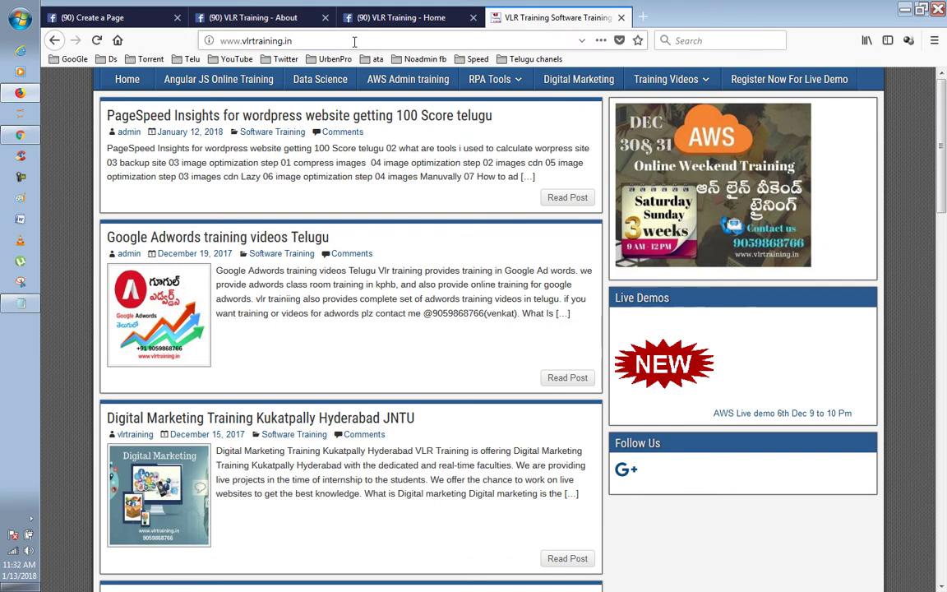
left_click(294, 39)
key("ctrl+c")
left_click(251, 13)
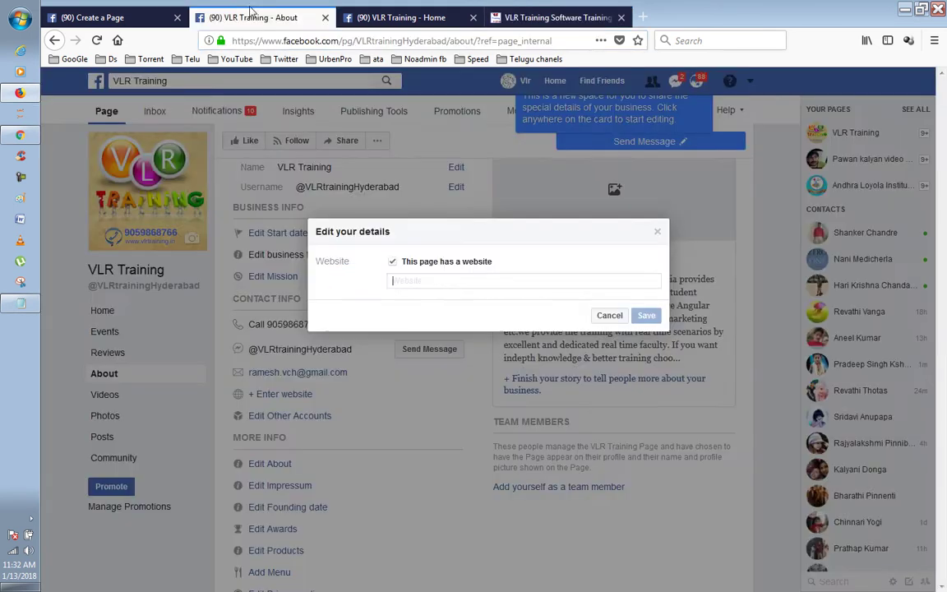
key("ctrl+v")
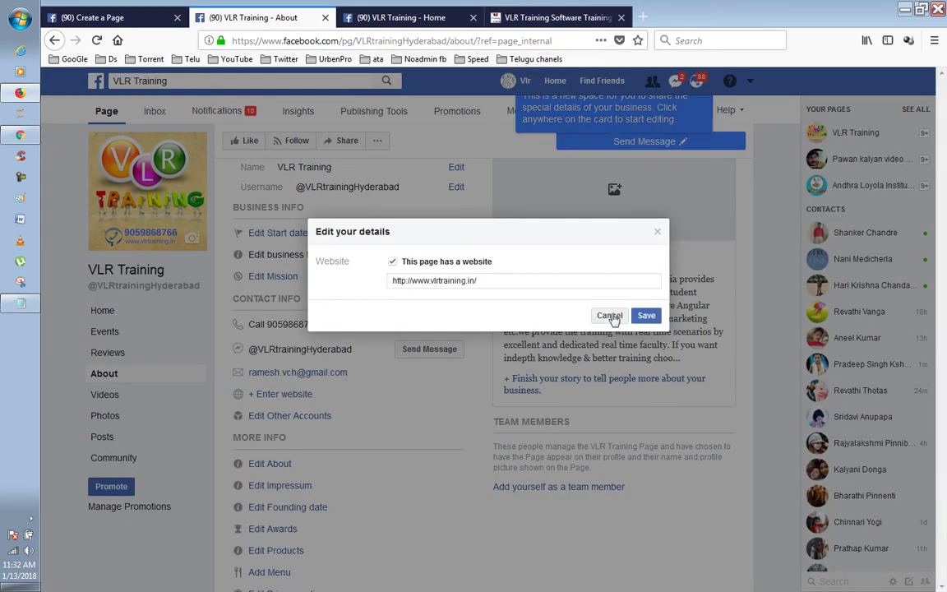
left_click(646, 316)
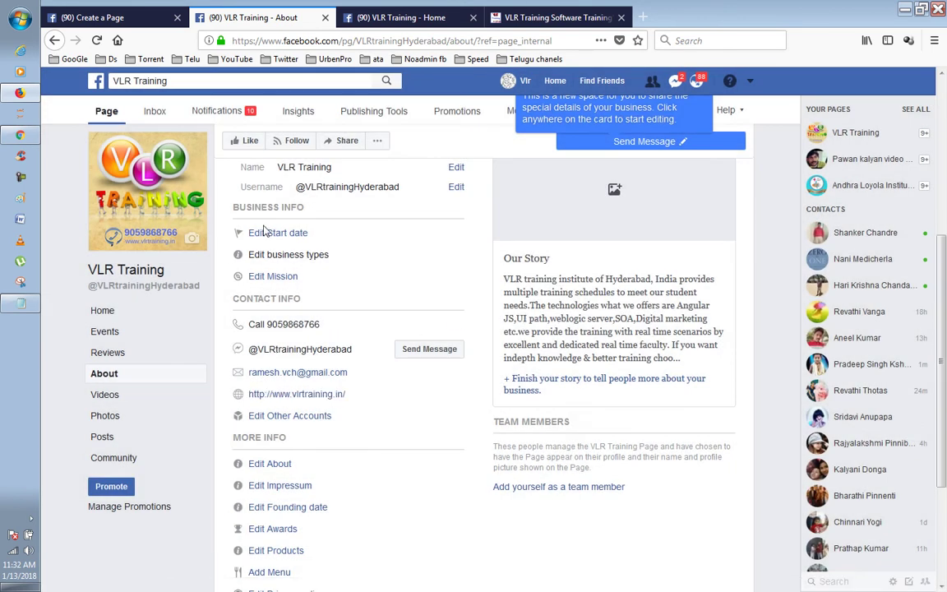
- Set the page's start date type to Born and its year to 2011
left_click(261, 233)
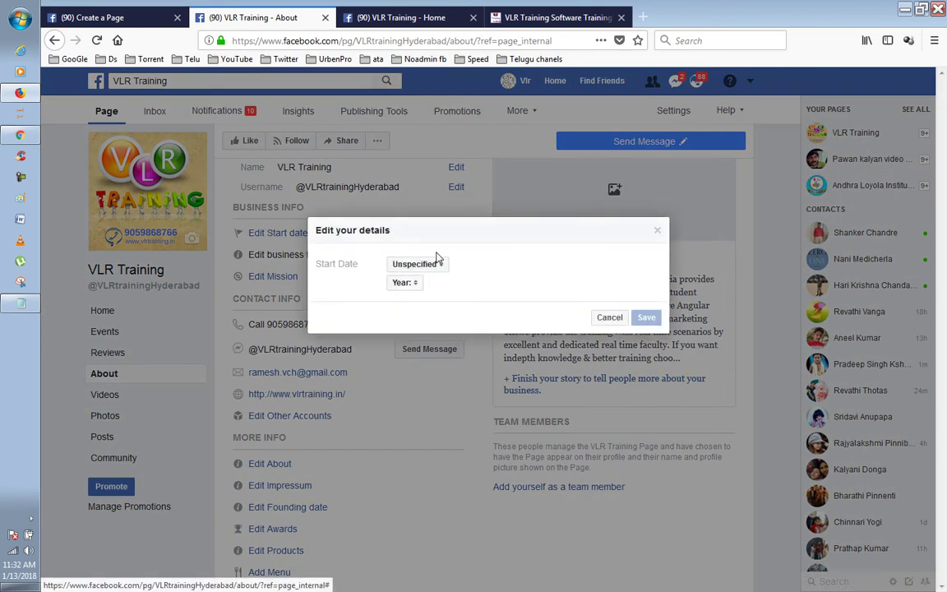
left_click(416, 269)
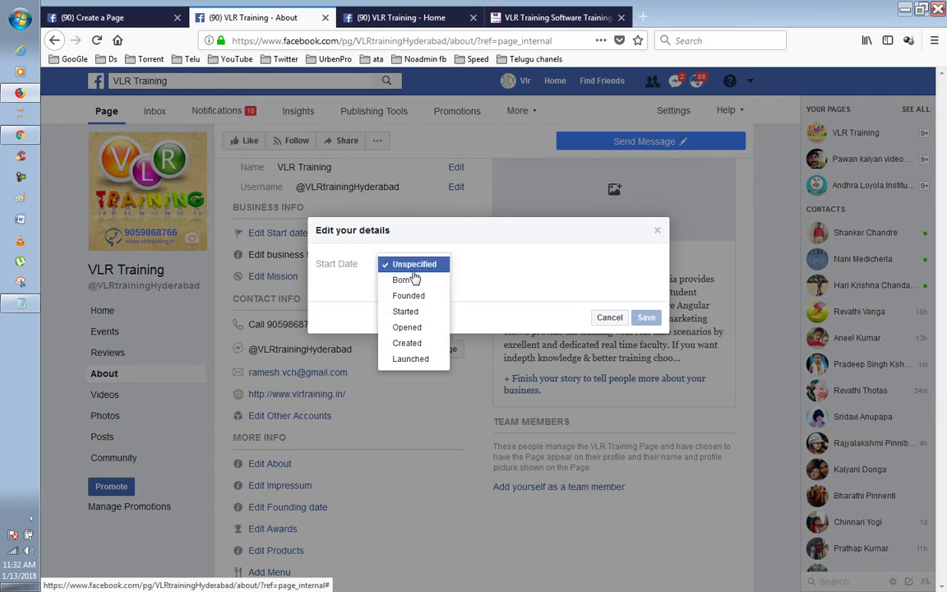
left_click(492, 277)
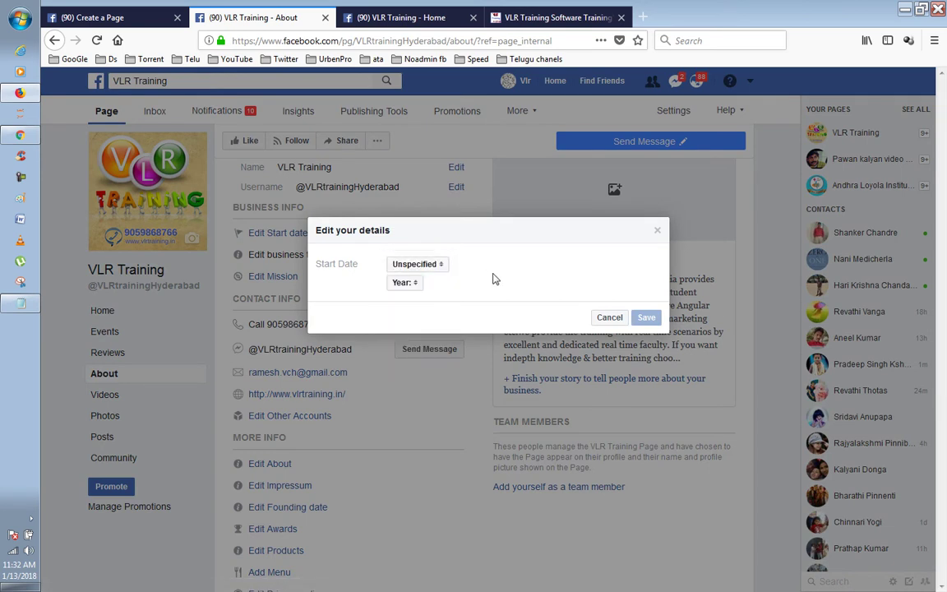
left_click(421, 267)
left_click(411, 279)
left_click(409, 284)
left_click(409, 285)
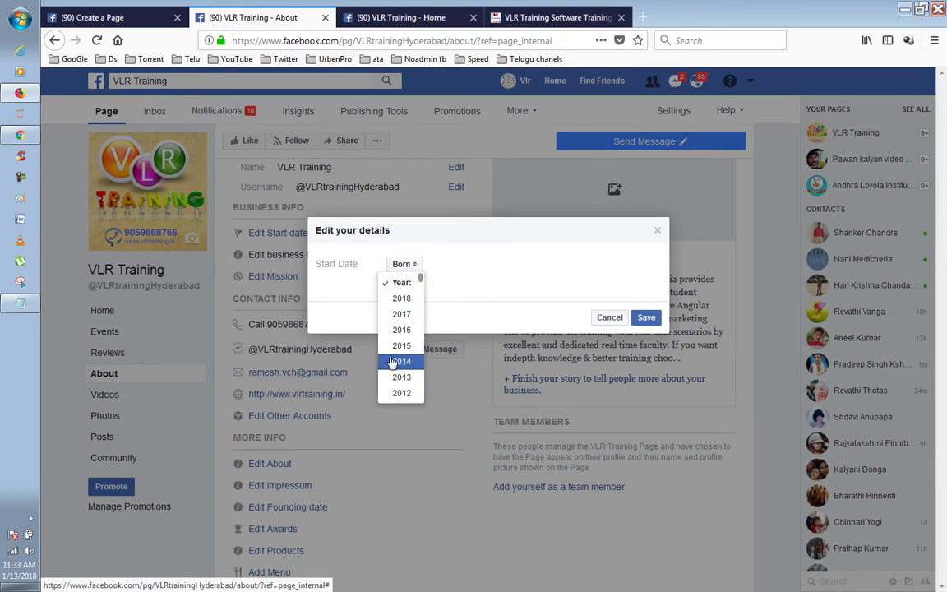
scroll(395, 361, "down", 1)
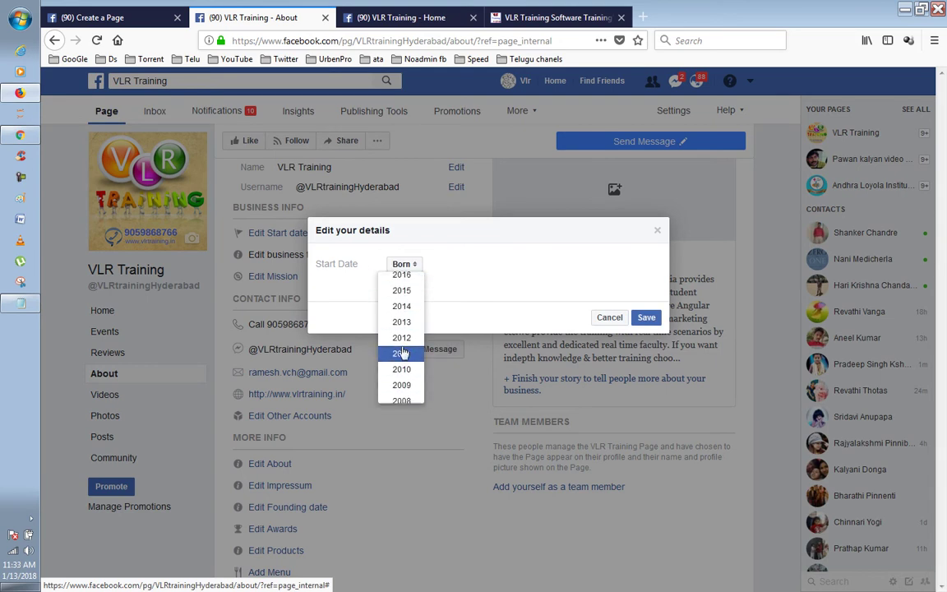
left_click(402, 355)
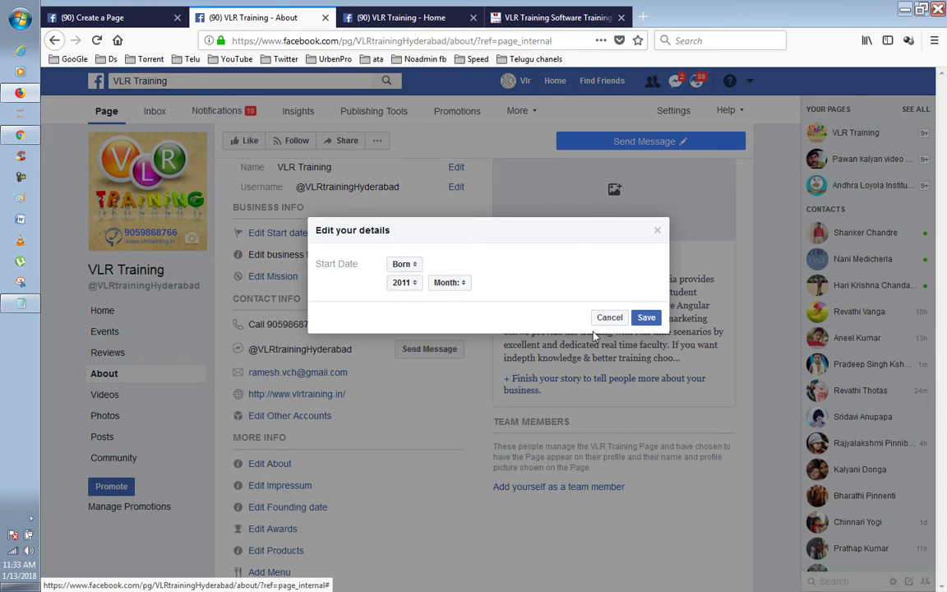
- Set the start date's month to May and save the start date
left_click(459, 283)
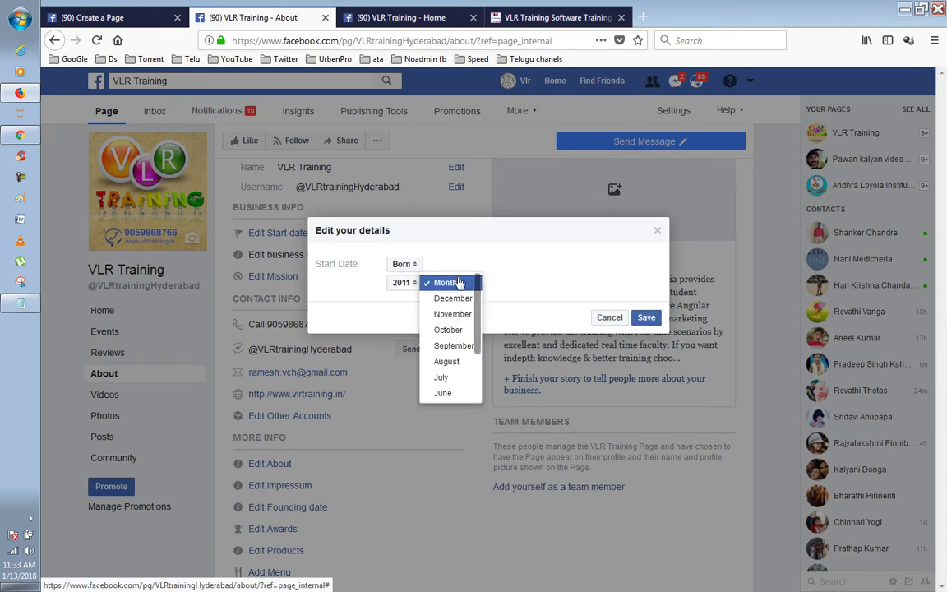
scroll(458, 339, "down", 2)
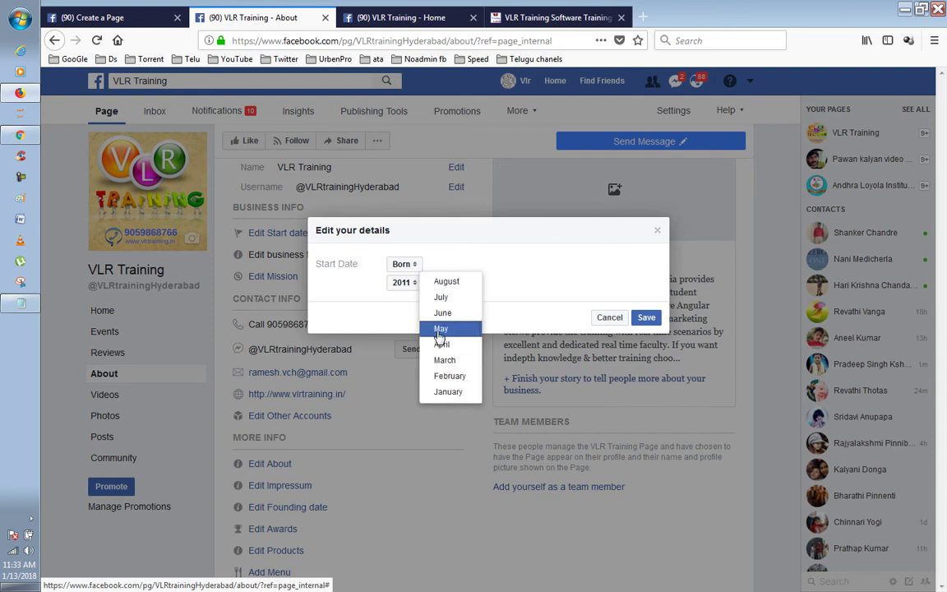
left_click(440, 329)
left_click(647, 318)
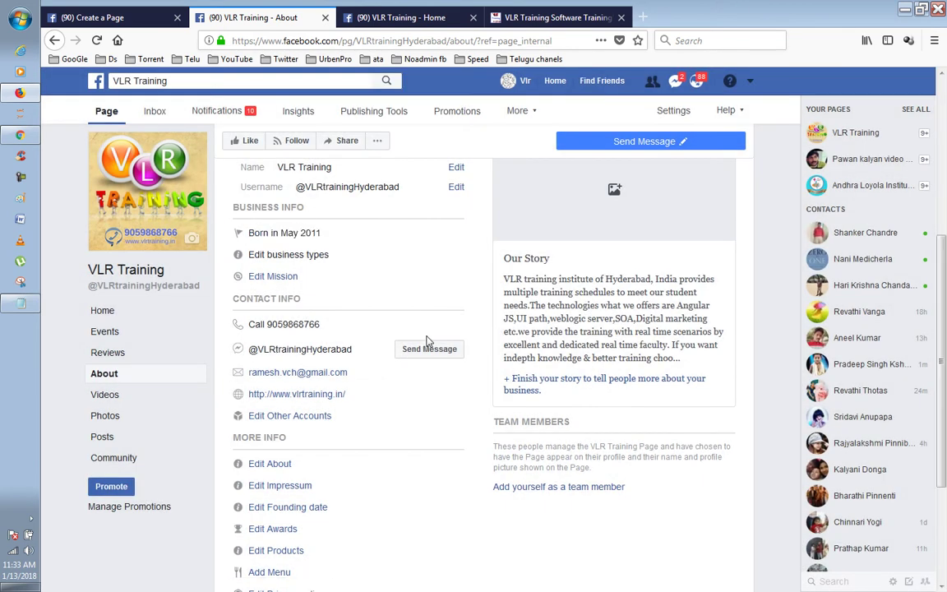
- View the page's Mission field and close it without entering anything
left_click(262, 277)
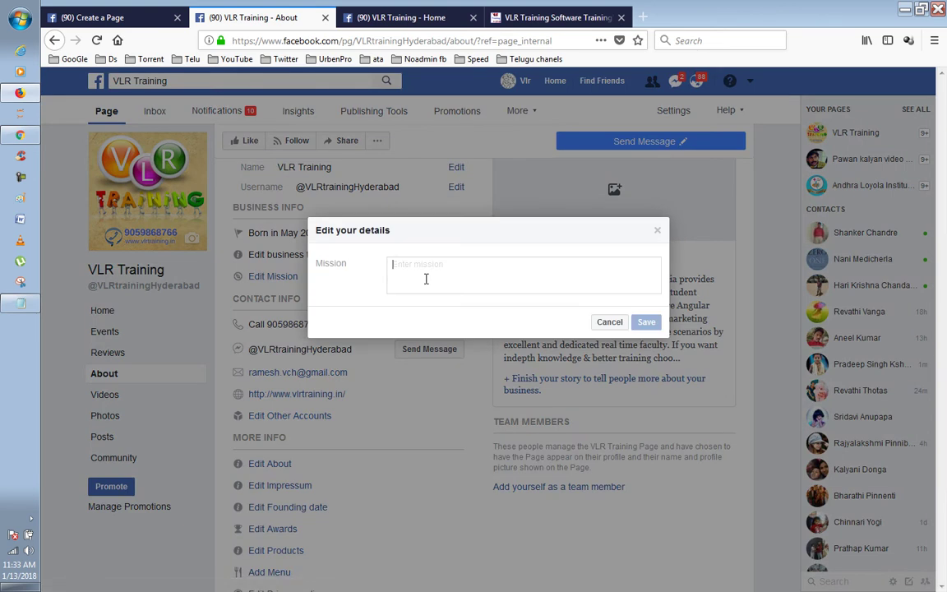
left_click(658, 232)
scroll(408, 307, "down", 3)
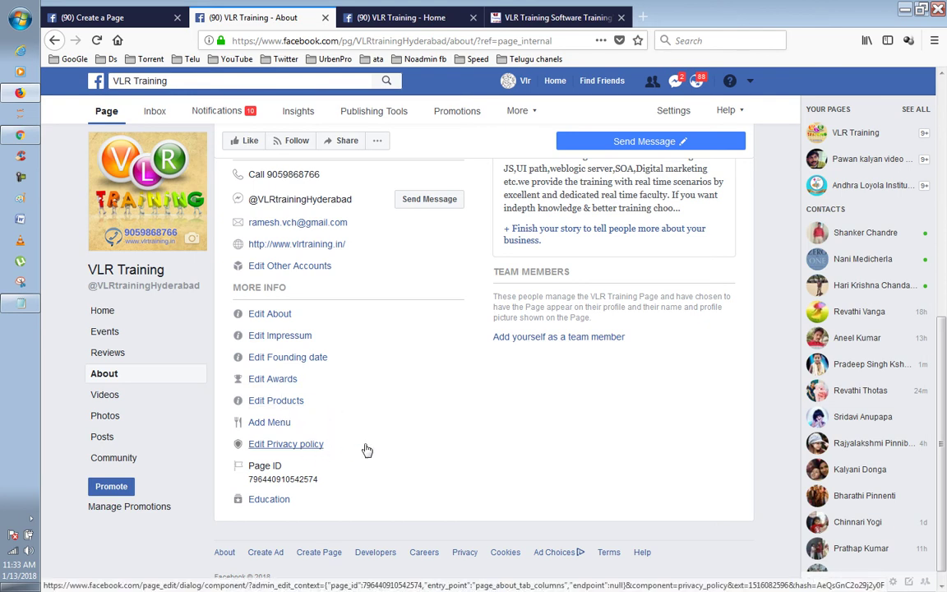
- Try to follow the Education category link and open the About editing form in a separate tab, then return to the page
left_click(275, 502)
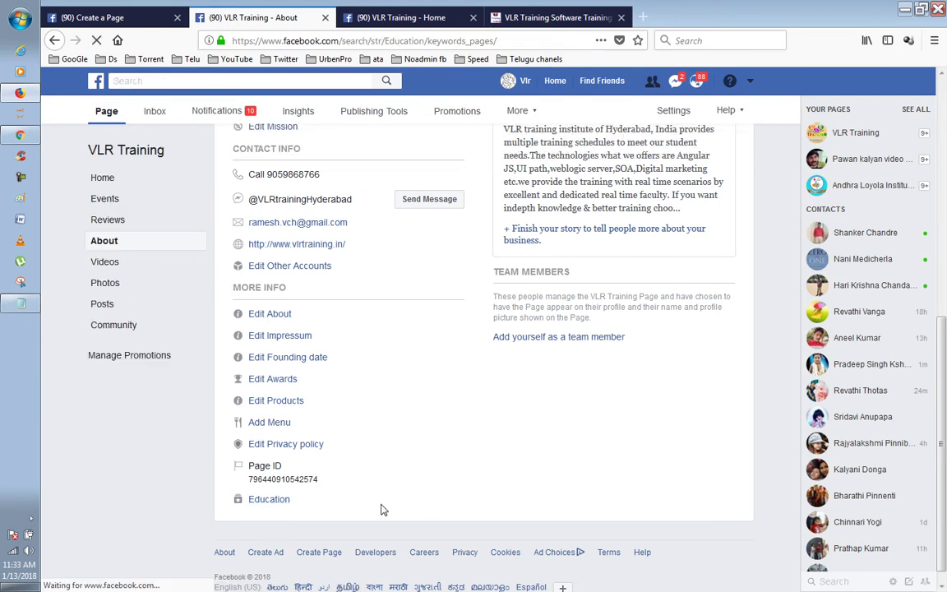
left_click(278, 511)
right_click(262, 320)
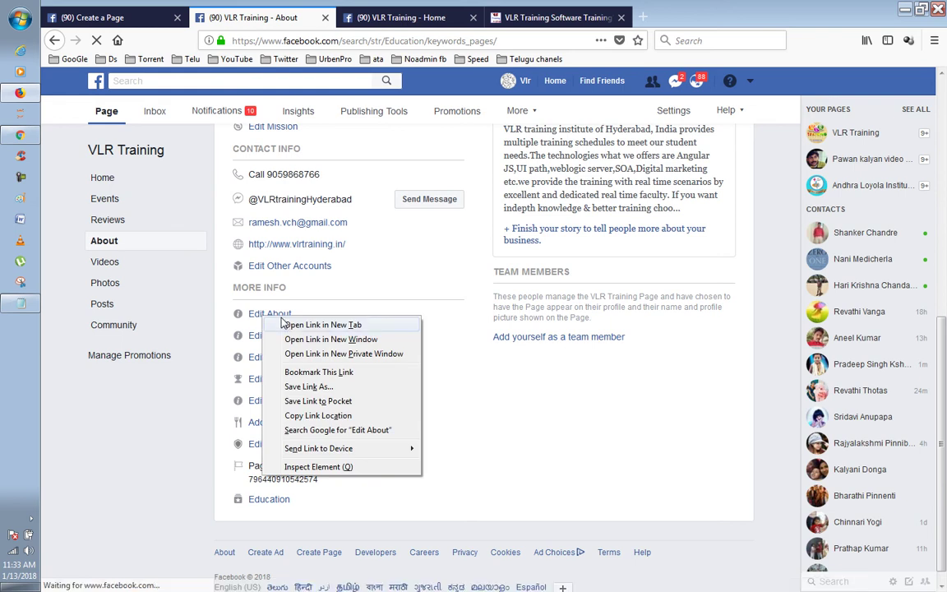
left_click(285, 323)
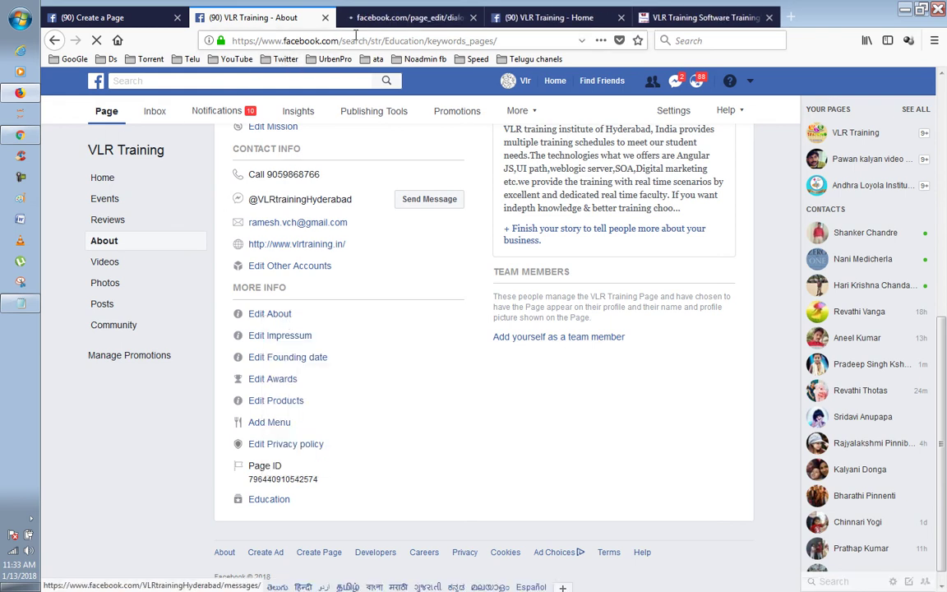
left_click(403, 18)
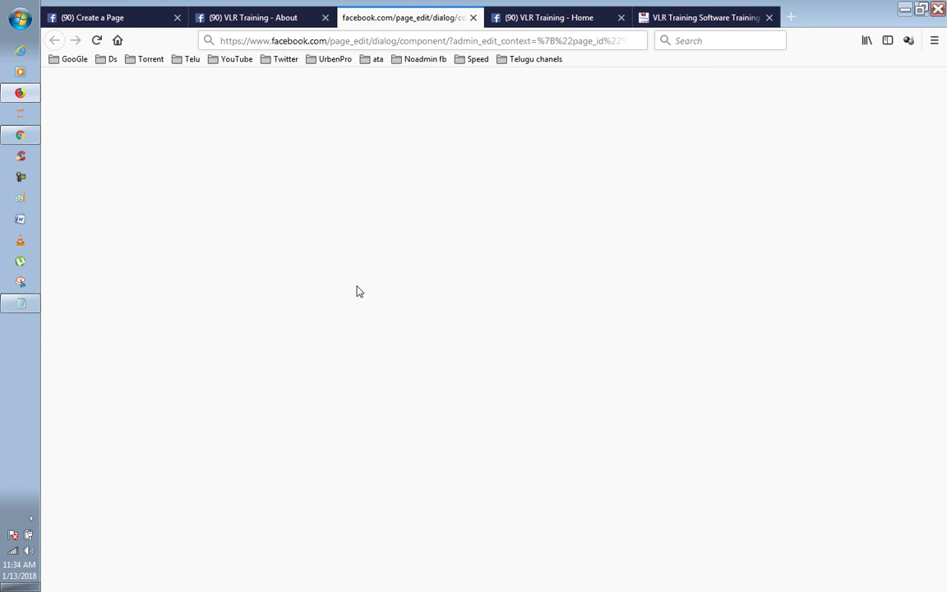
key("ctrl+Page_Up")
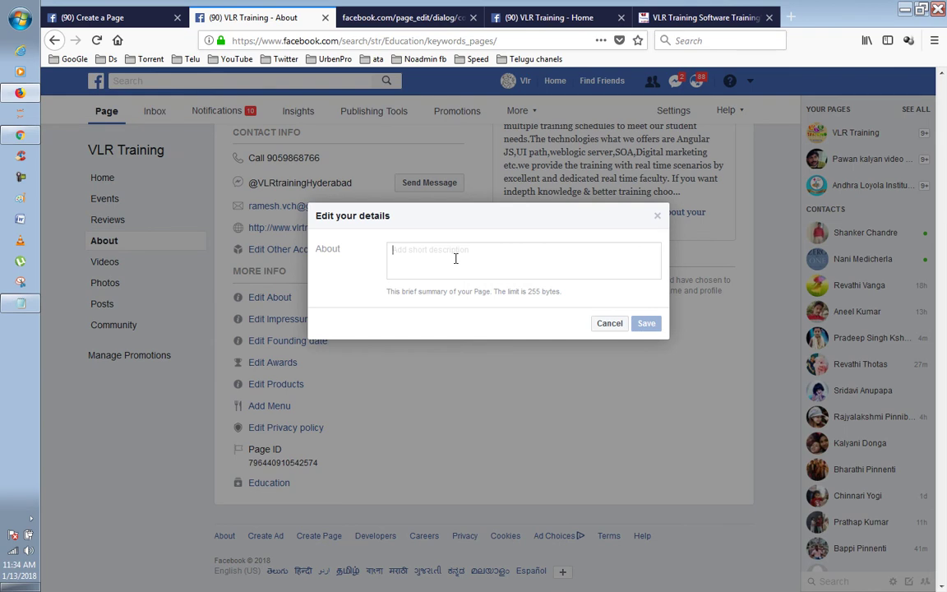
- Enter "VLR training provides online classes for all software" as the page's short About description
type("vlrt")
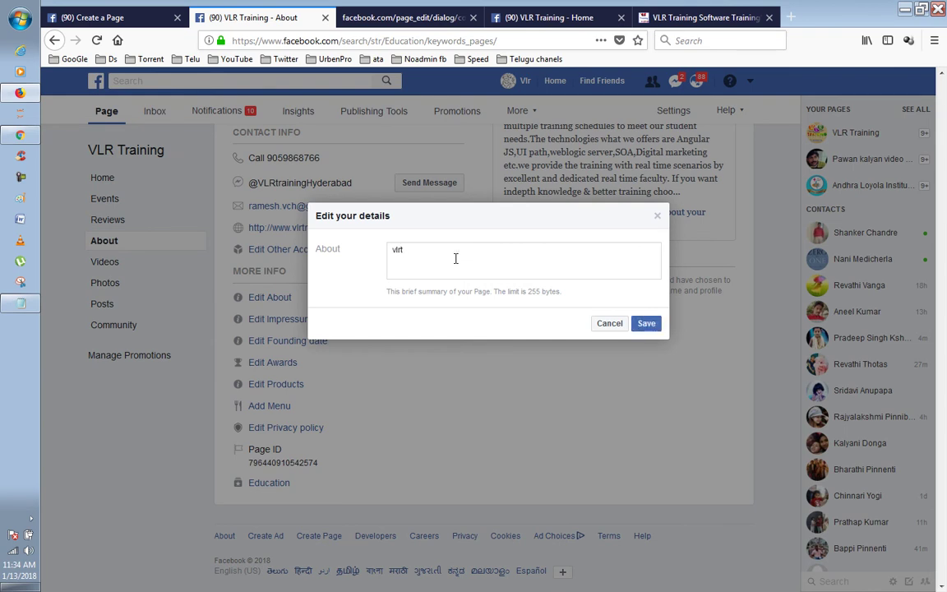
type("raining")
left_click_drag(401, 253, 378, 257)
type("Vl")
key("BackSpace")
key("Delete")
type("LR")
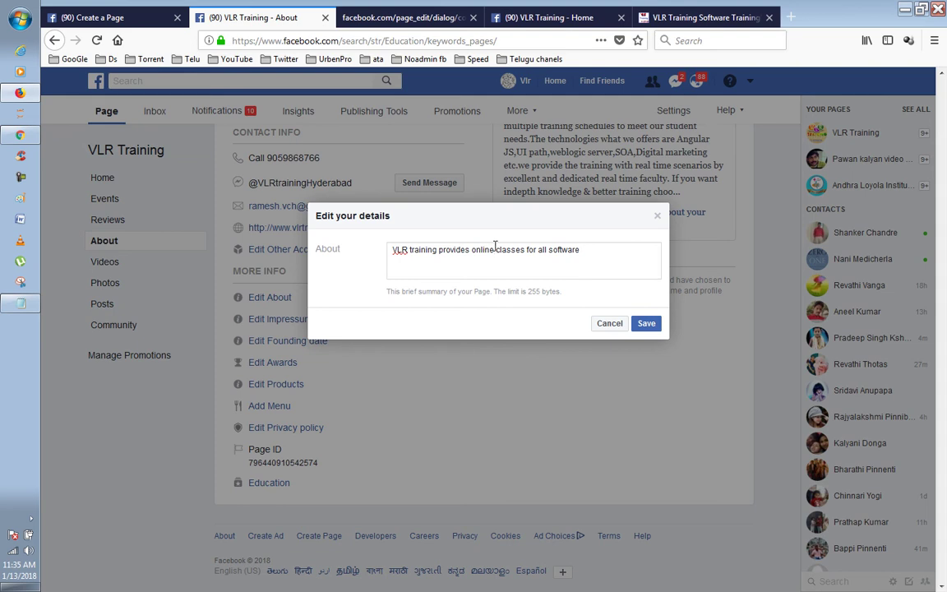
- Replace "classes" with "training" in the About description and end the sentence with "Courses"
type("training")
left_click(553, 251)
key("BackSpace")
key("BackSpace")
key("BackSpace")
key("BackSpace")
key("BackSpace")
key("BackSpace")
key("BackSpace")
type("Courses")
- Extend the About description with ". like digital marketing, RPA Tools,Cloud Computing, Angular Like ...." and save it
type(" . lik")
type("e digita")
type("l")
type(" marke")
type("ting")
type(". ")
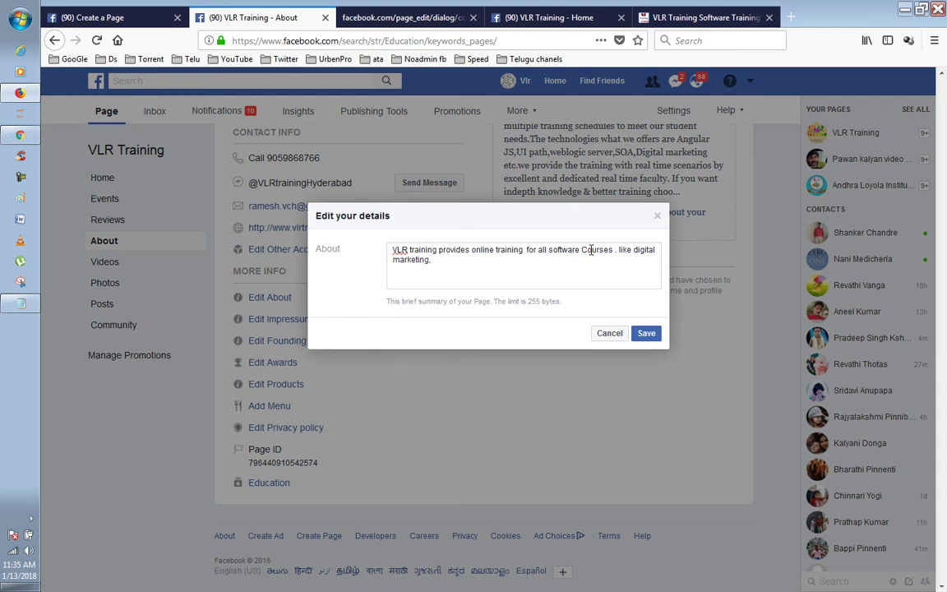
type("RPA")
type(" Tools")
type(".")
type("C")
type("loud Comp")
type("uting")
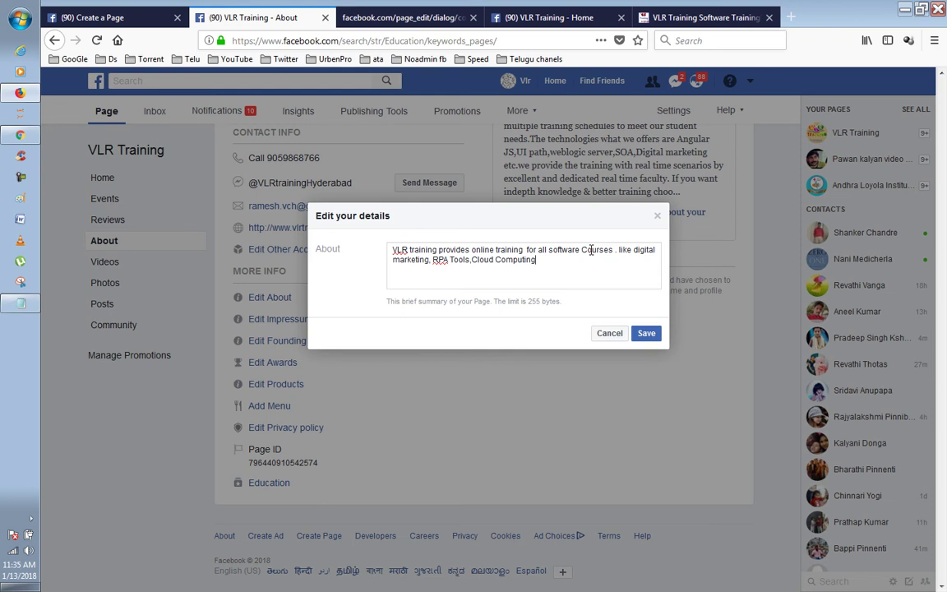
type(", Angular Like ...")
left_click(649, 333)
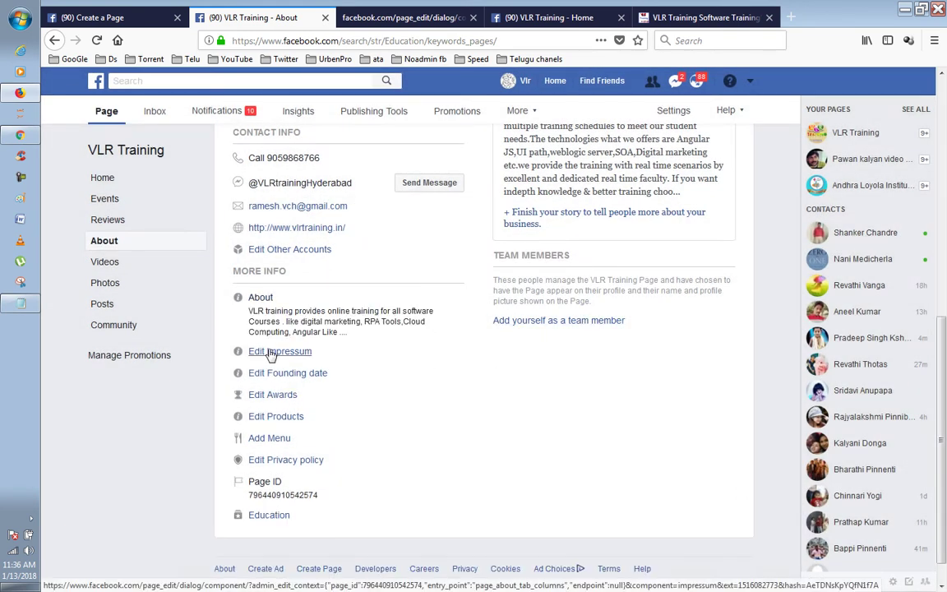
- Open the page's Impressum and Awards editing forms in turn and close each without entering anything
left_click(317, 352)
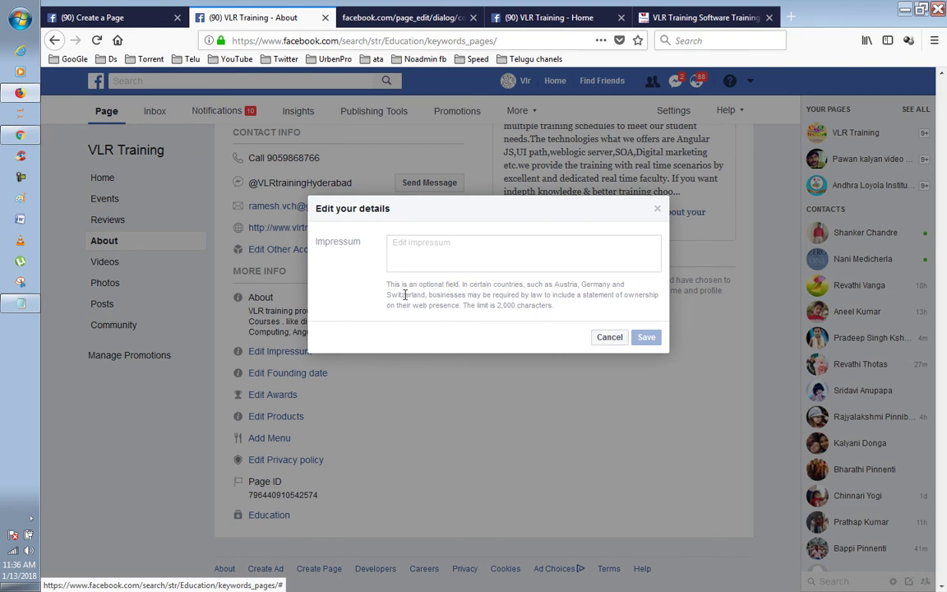
left_click(604, 336)
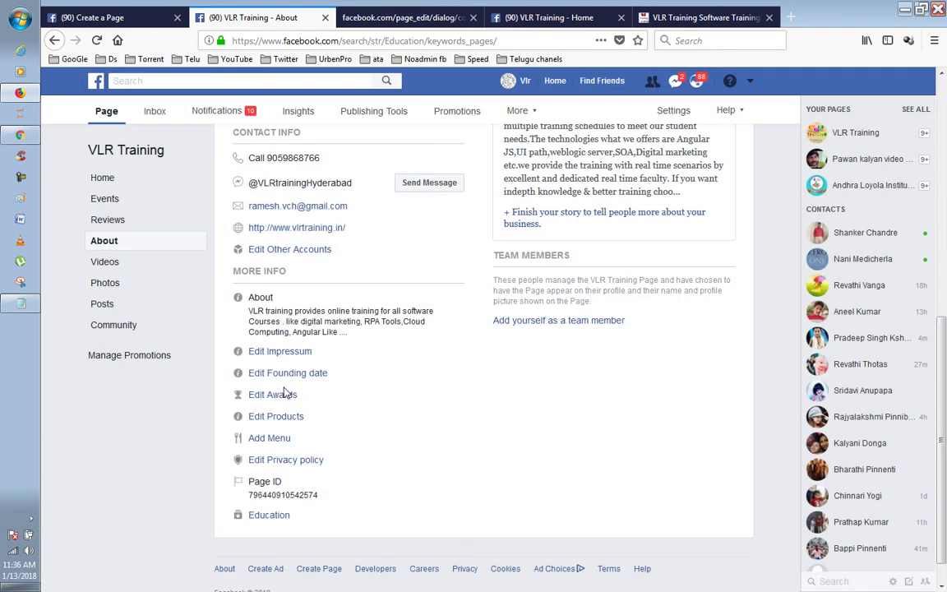
left_click(273, 396)
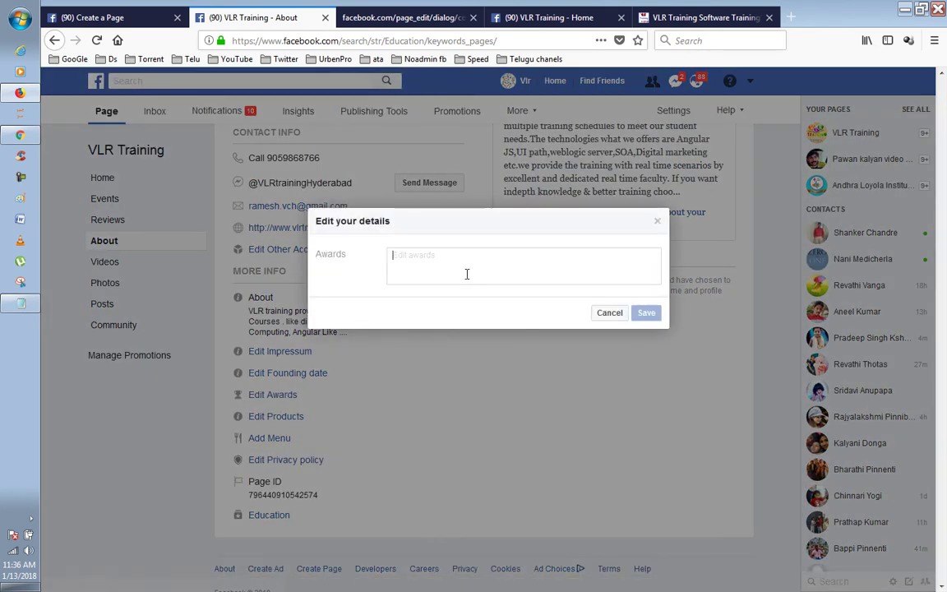
left_click(395, 255)
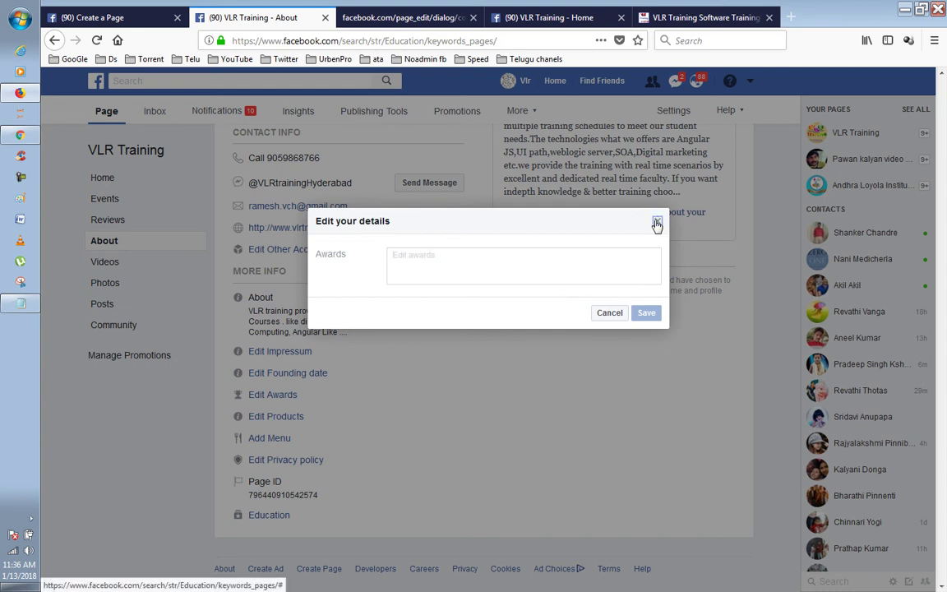
left_click(656, 225)
- Open the Our Story editor from the story image area of the VLR Training page's About section
scroll(434, 203, "up", 4)
scroll(434, 203, "up", 4)
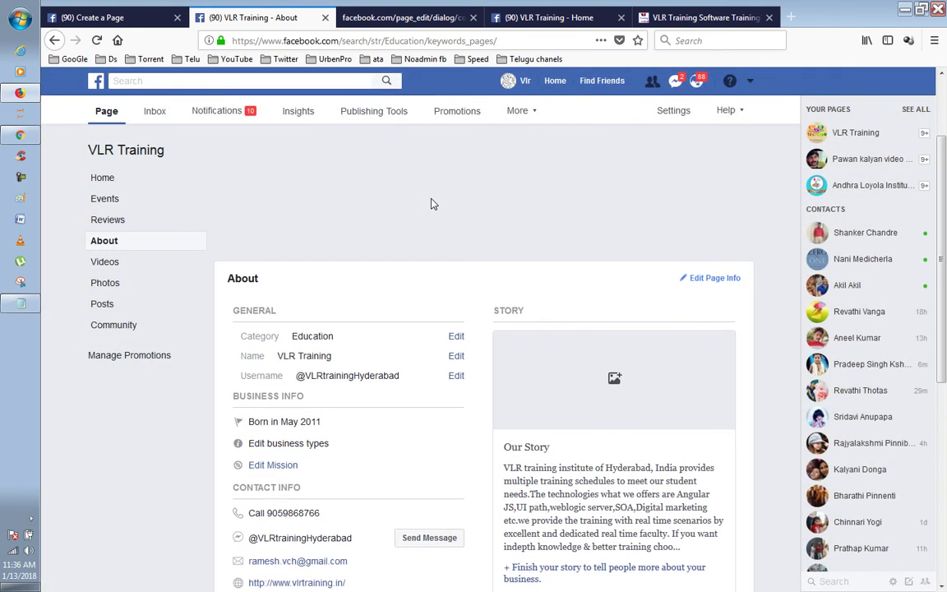
scroll(434, 203, "down", 4)
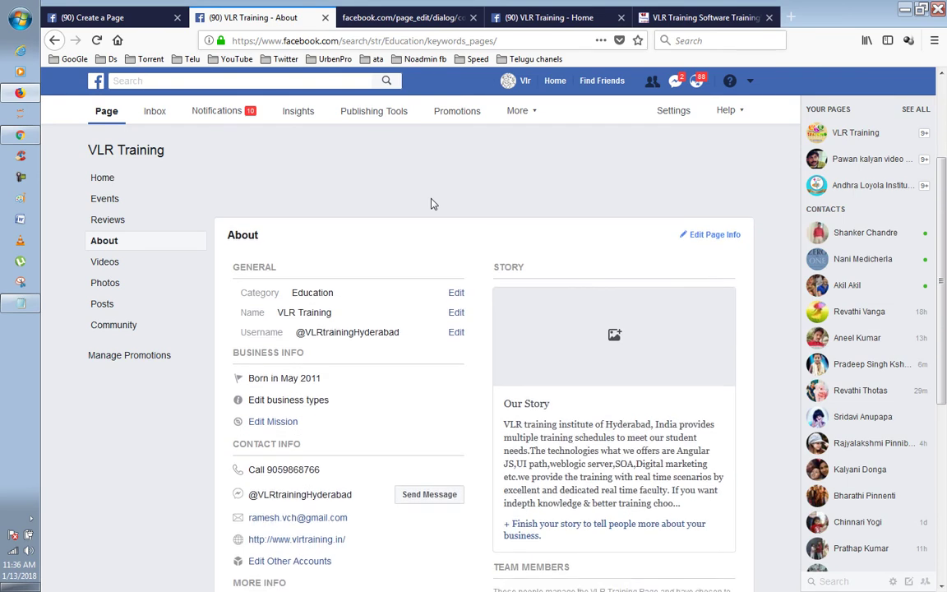
scroll(434, 203, "up", 2)
scroll(435, 203, "down", 2)
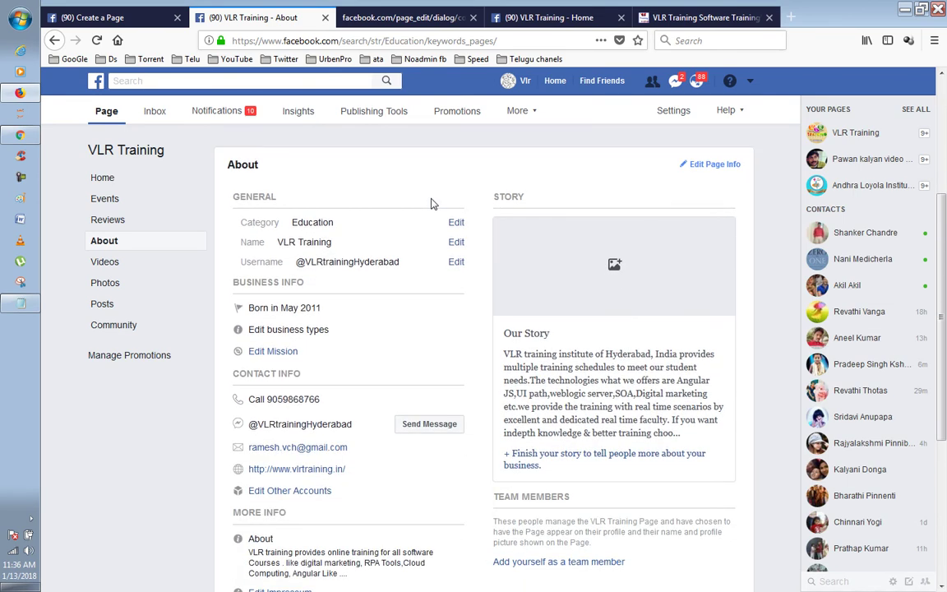
left_click(614, 271)
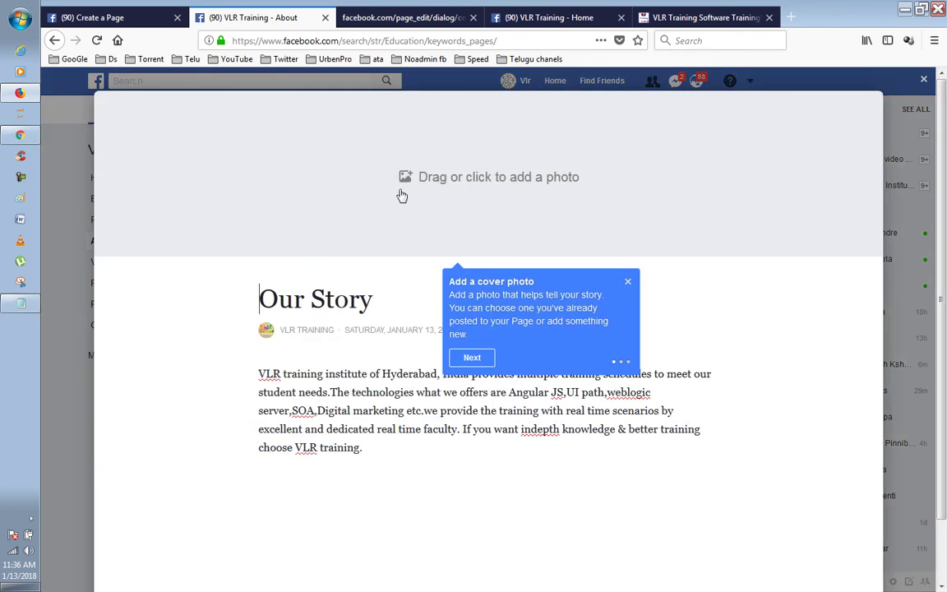
- Try the VLR Training logo photo with the phone number as the Our Story cover, and remove it
left_click(444, 180)
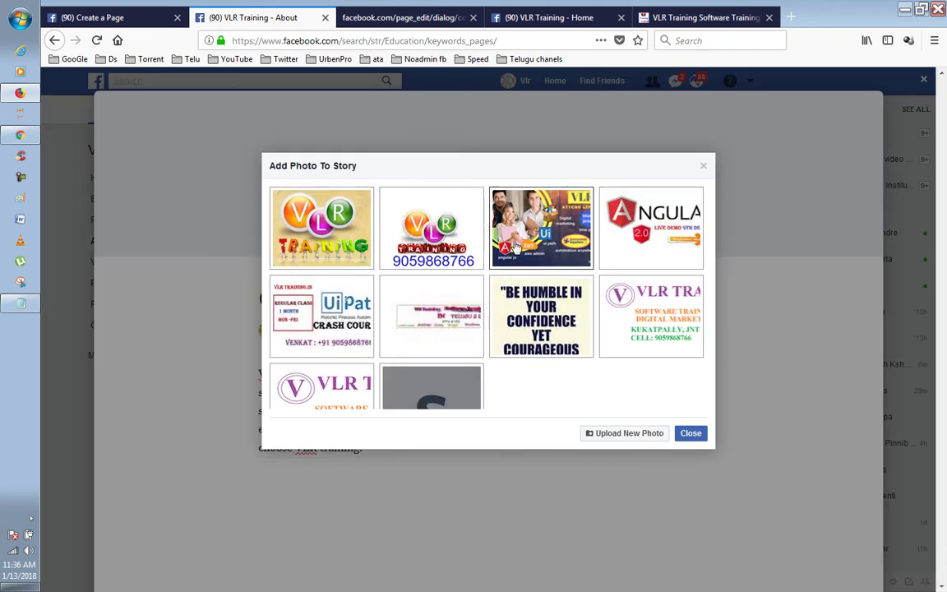
left_click(440, 238)
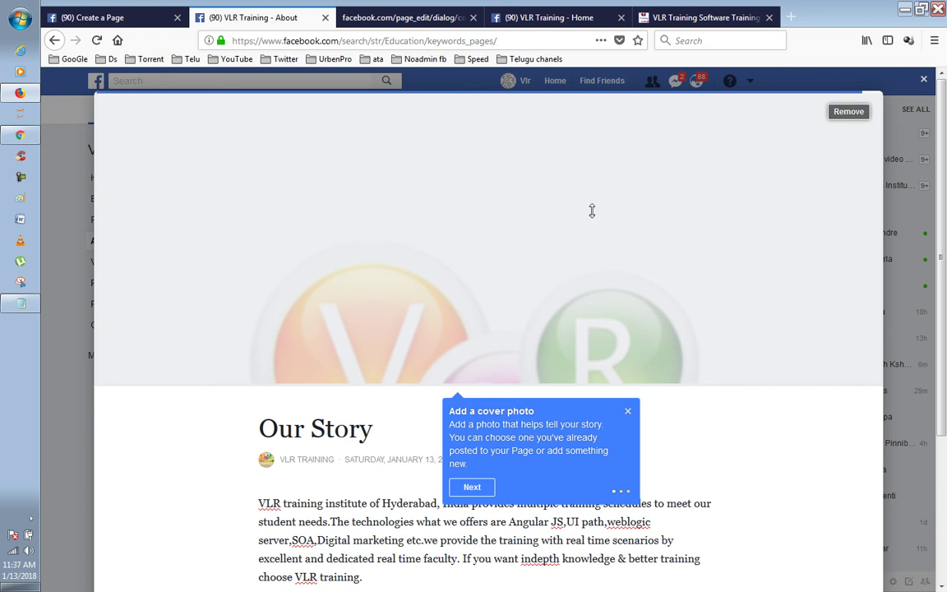
left_click(851, 115)
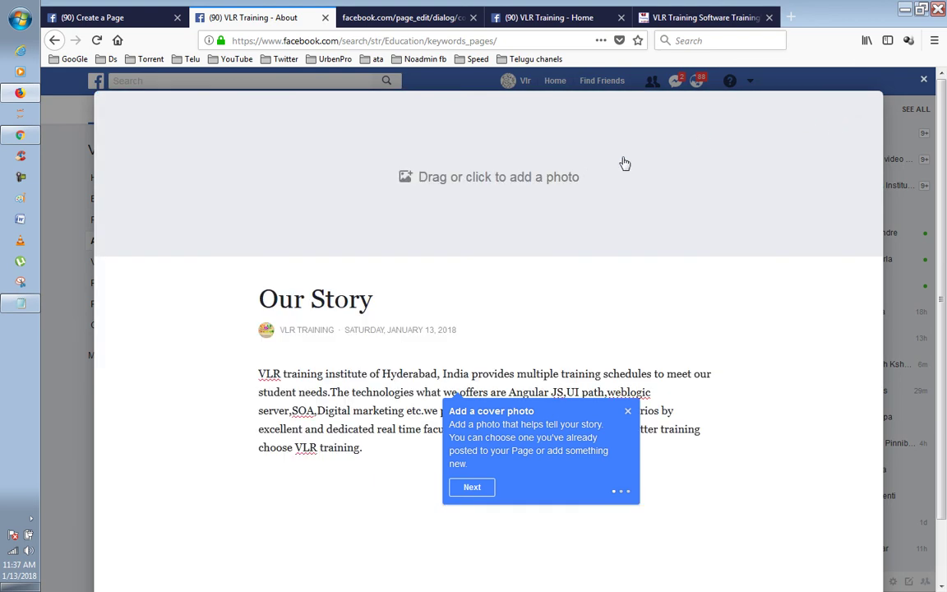
- Add the VLR Training live demo banner listing the courses as the Our Story cover photo and publish the story
left_click(443, 187)
scroll(551, 284, "down", 1)
scroll(550, 284, "up", 1)
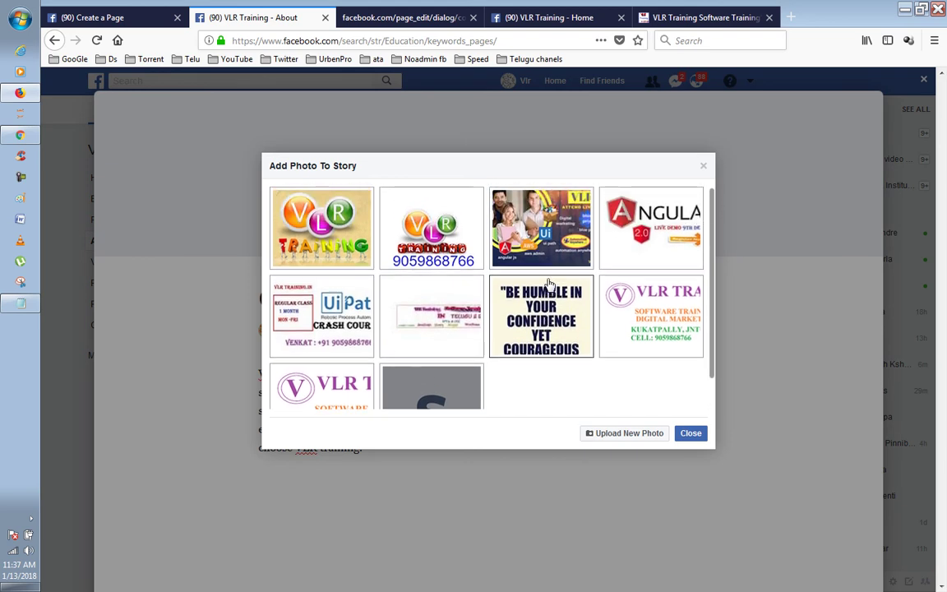
left_click(537, 230)
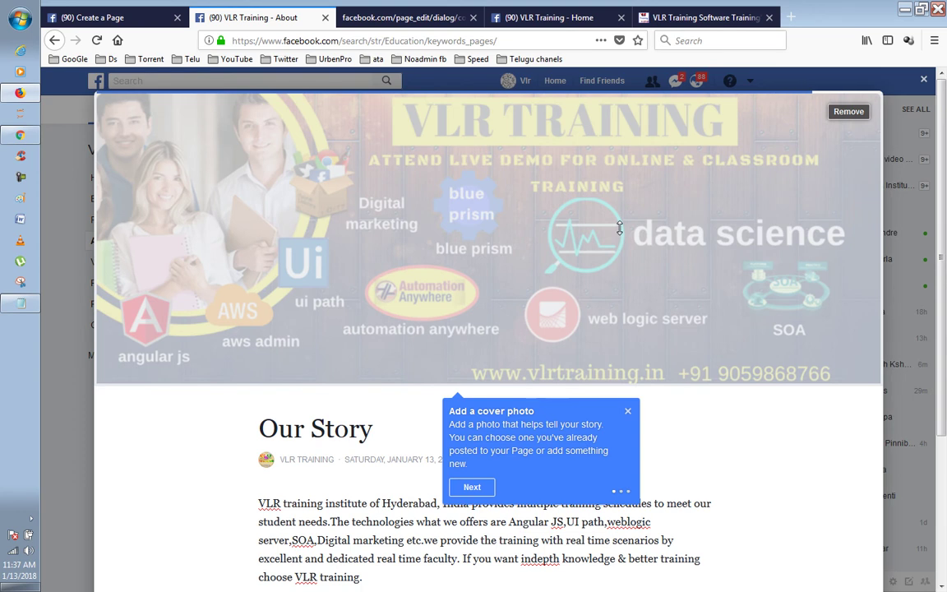
scroll(620, 228, "down", 3)
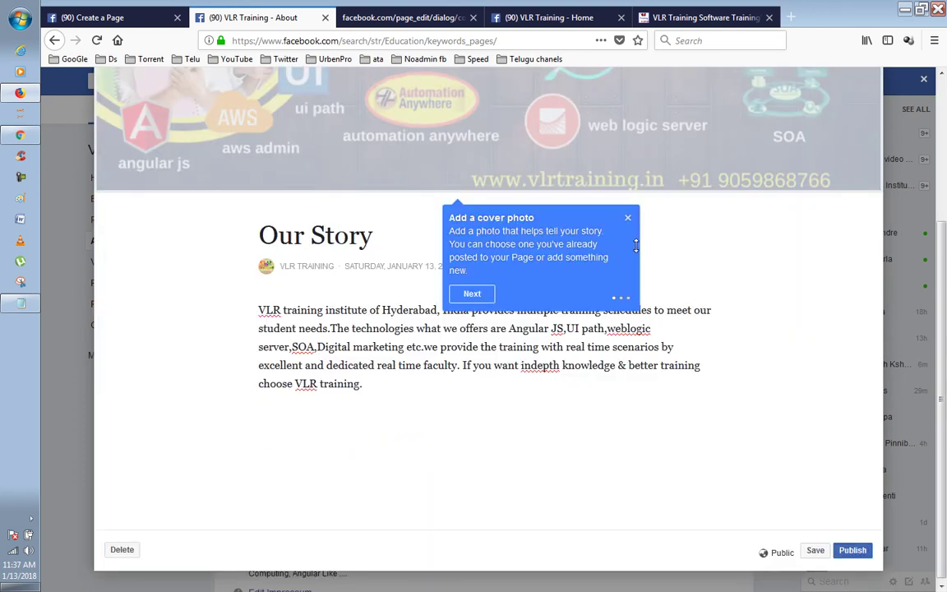
left_click(852, 547)
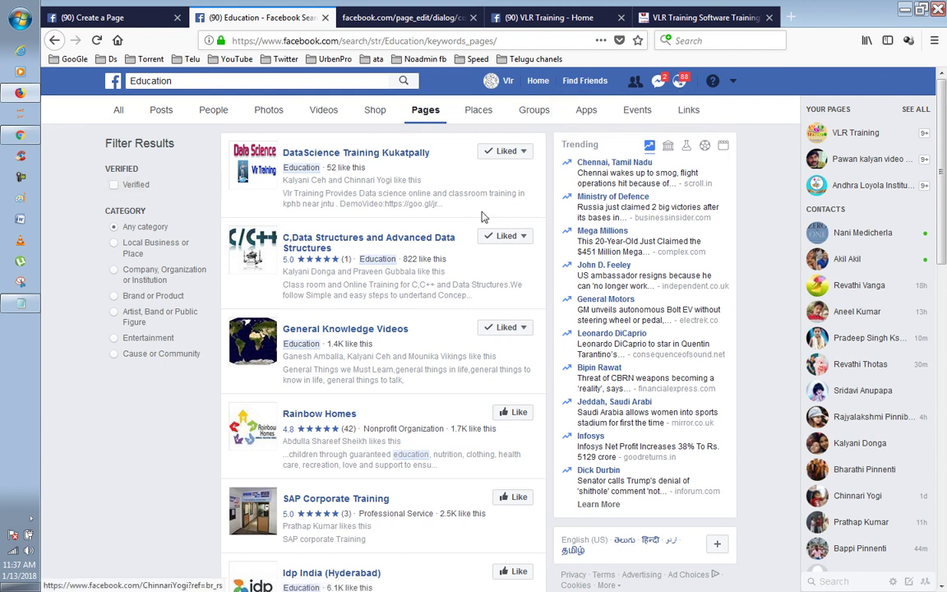
- Show the account's managed pages and account options
left_click(732, 81)
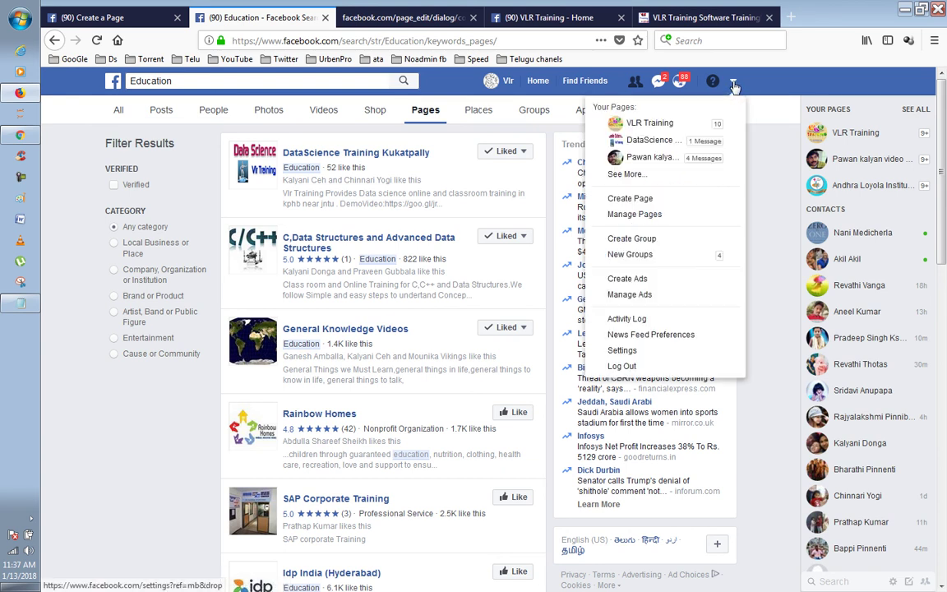